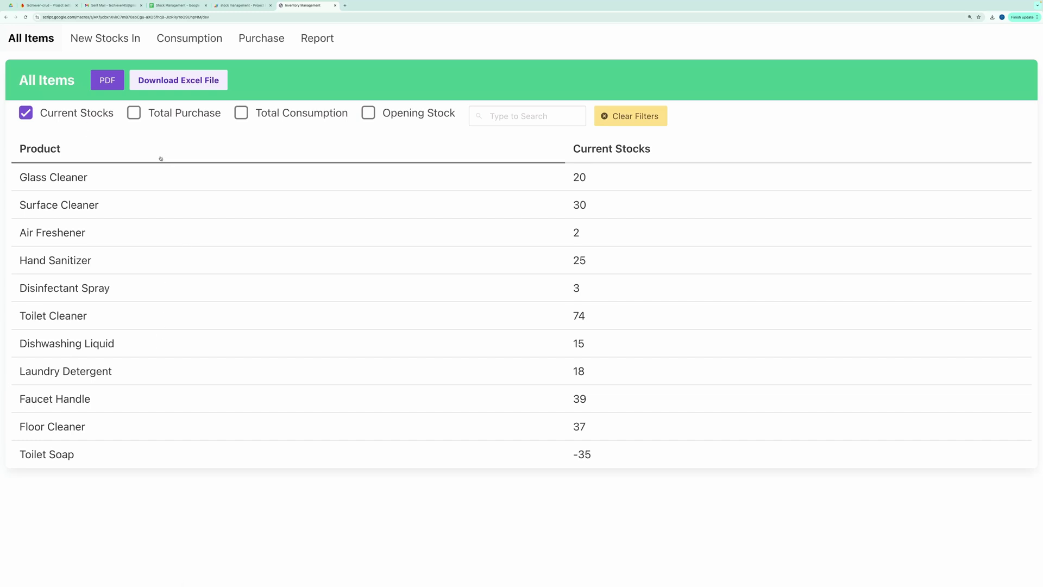
Step: Sort the product list A to Z, then Z to A, then back to A to Z
click(116, 158)
click(115, 157)
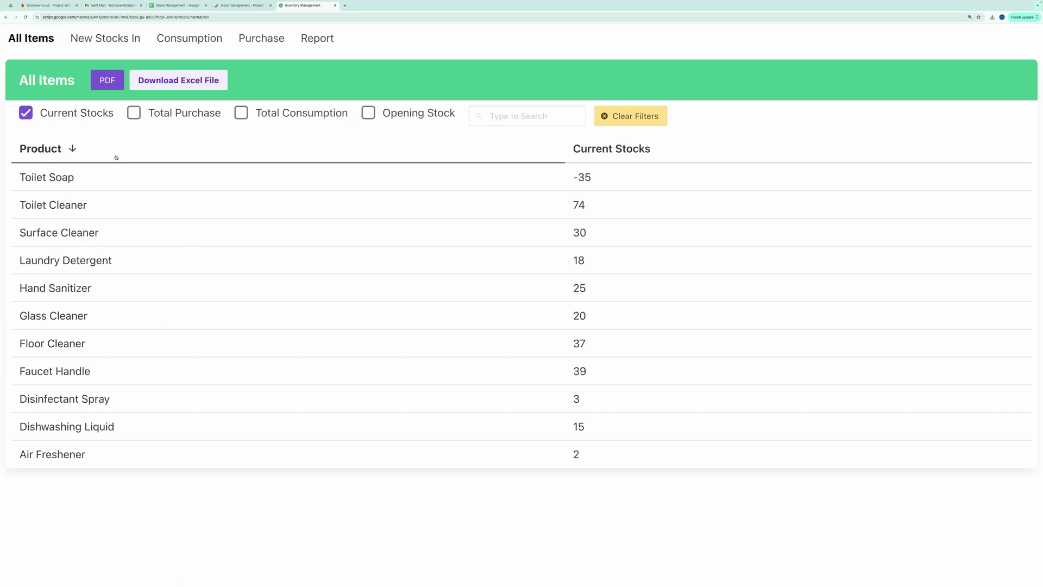
click(72, 148)
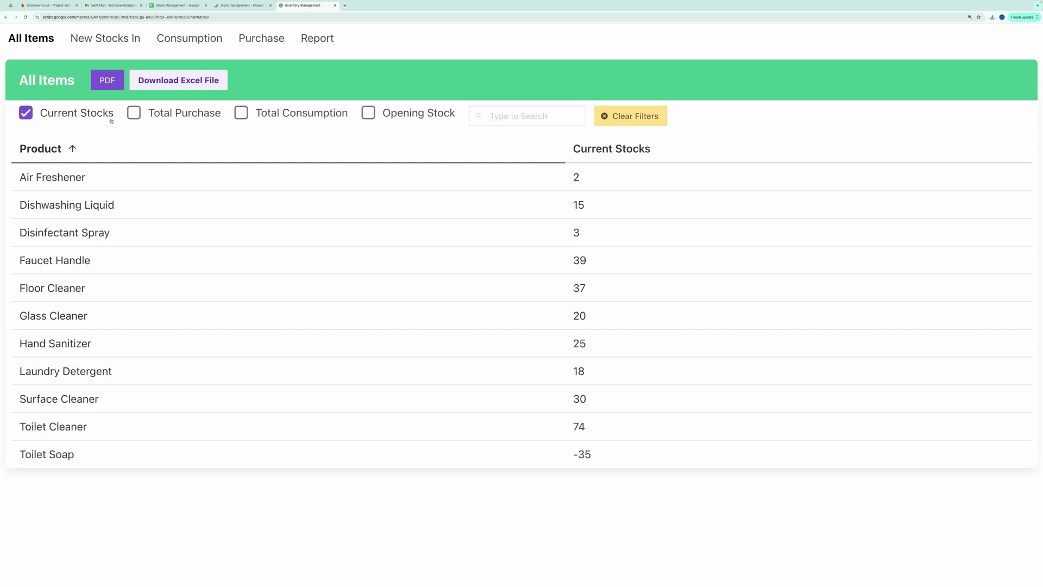
Step: Tour the New Stocks In, Consumption, Purchase and Report pages, then return to All Items
click(105, 39)
click(185, 38)
click(261, 38)
click(321, 41)
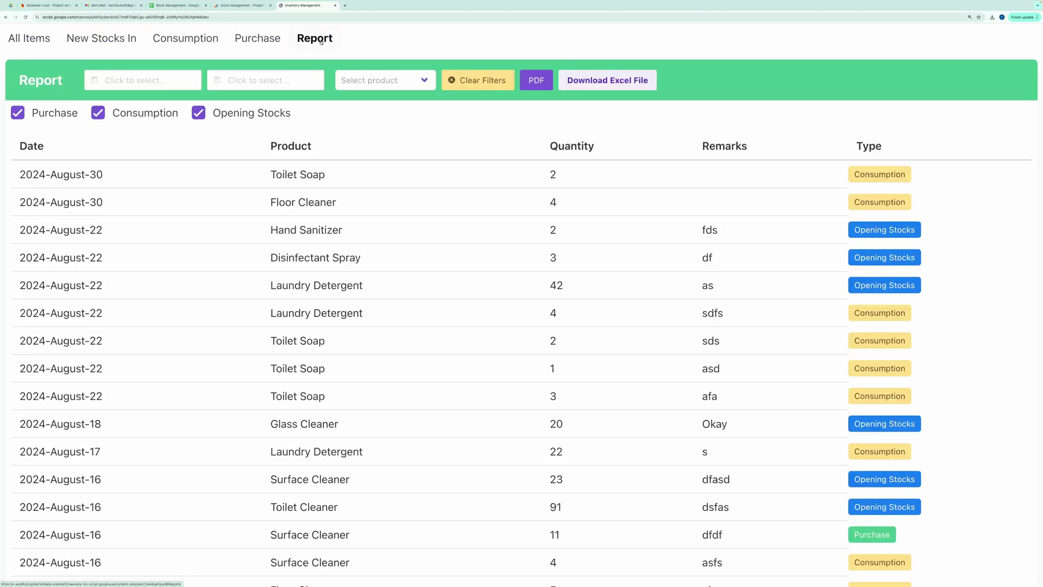
click(35, 41)
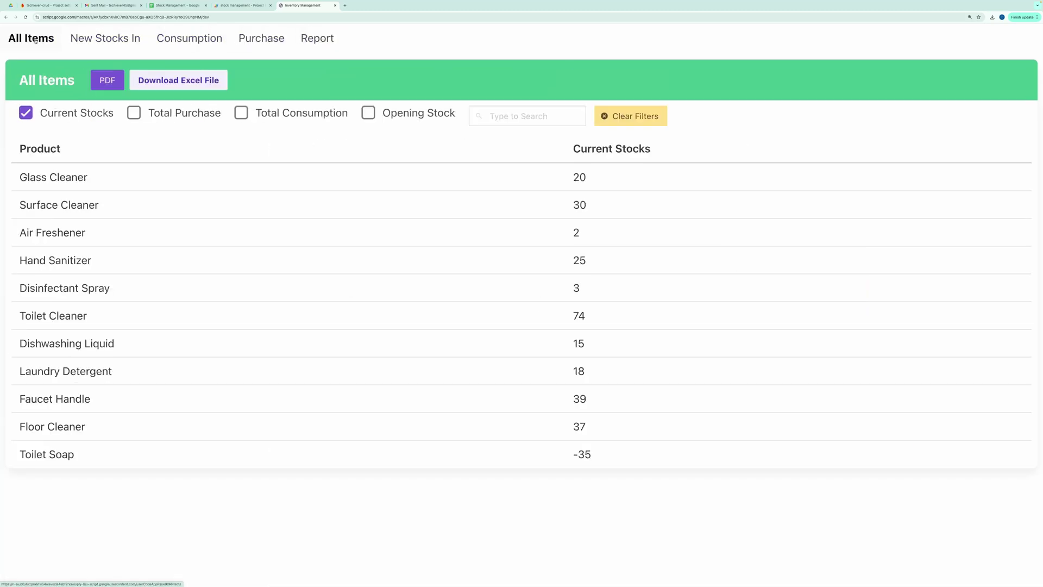
Step: Add the Total Purchase, Total Consumption and Opening Stock columns to the All Items table
click(135, 112)
click(241, 113)
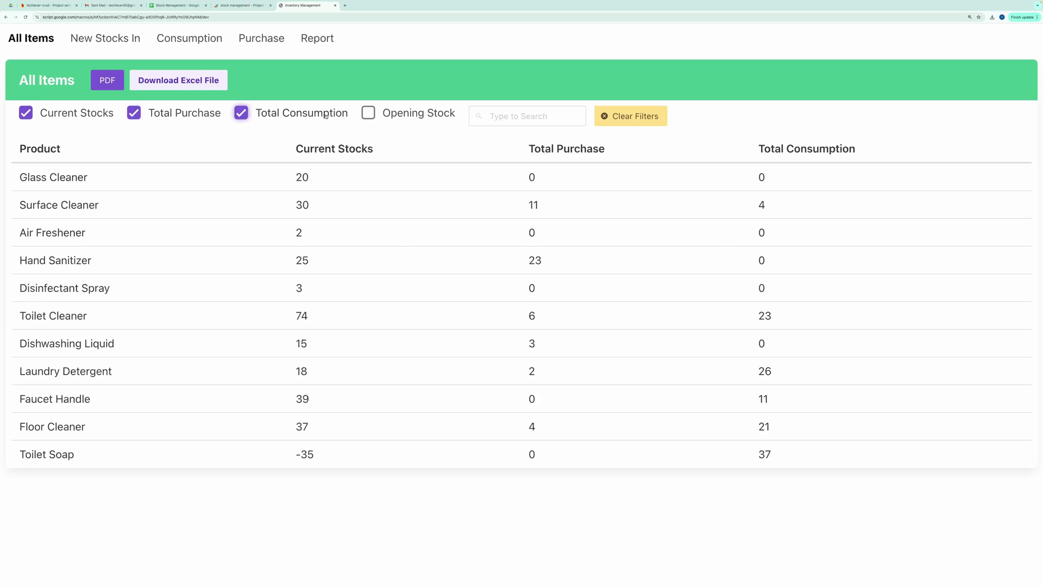
click(370, 113)
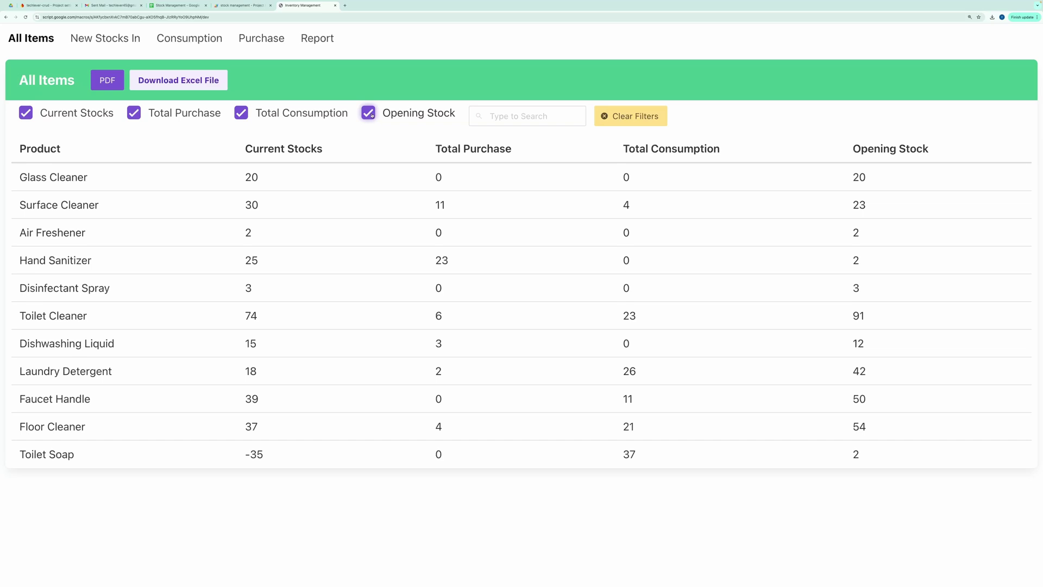
Step: Search the products for 'Fl', then clear the filters to show every product
click(522, 117)
text(Fl)
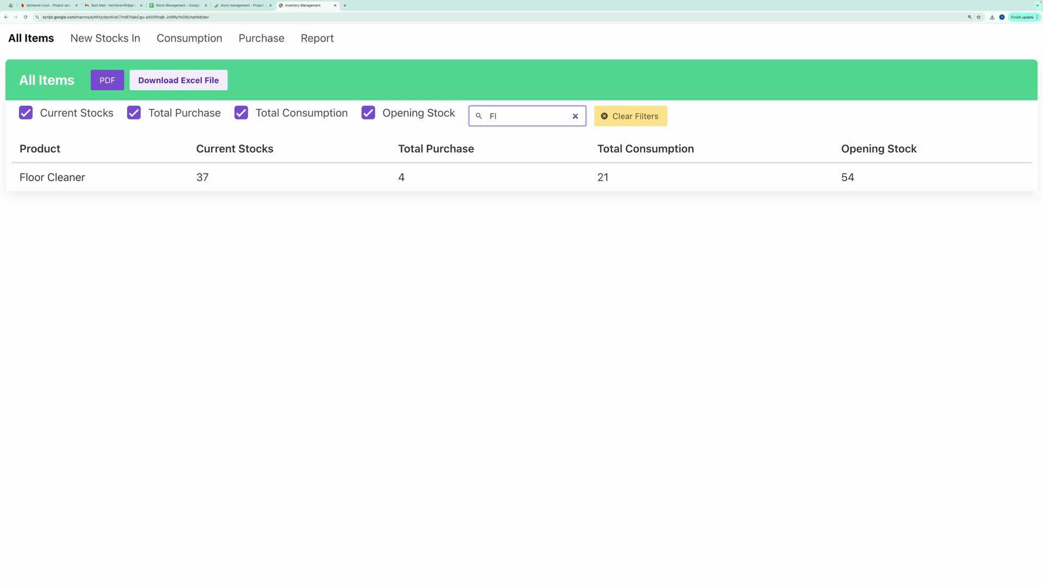
key(BackSpace)
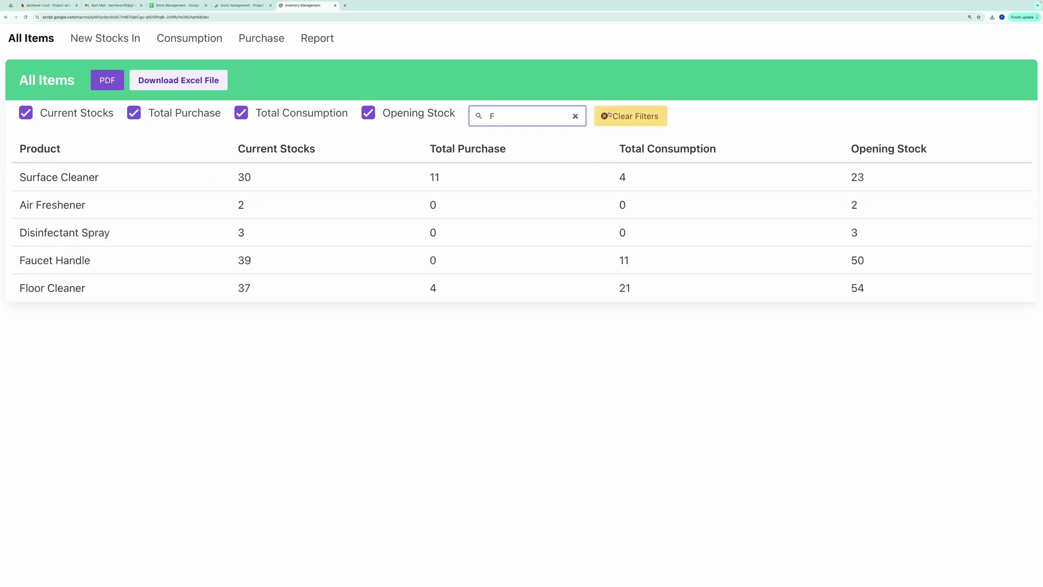
click(609, 114)
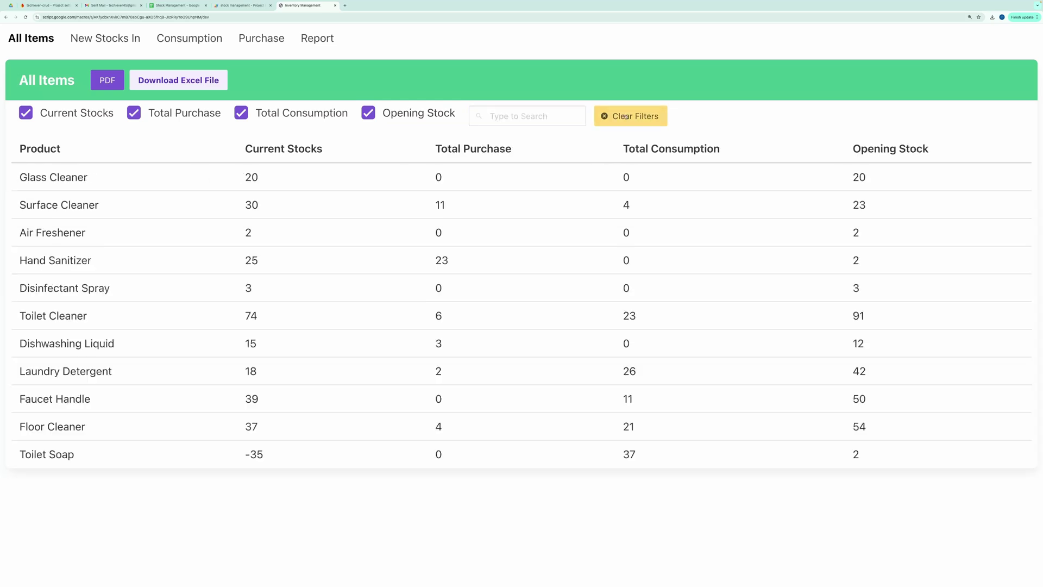
Step: Export the All Items table as All Items (4).pdf, review it, and close its tab
click(106, 85)
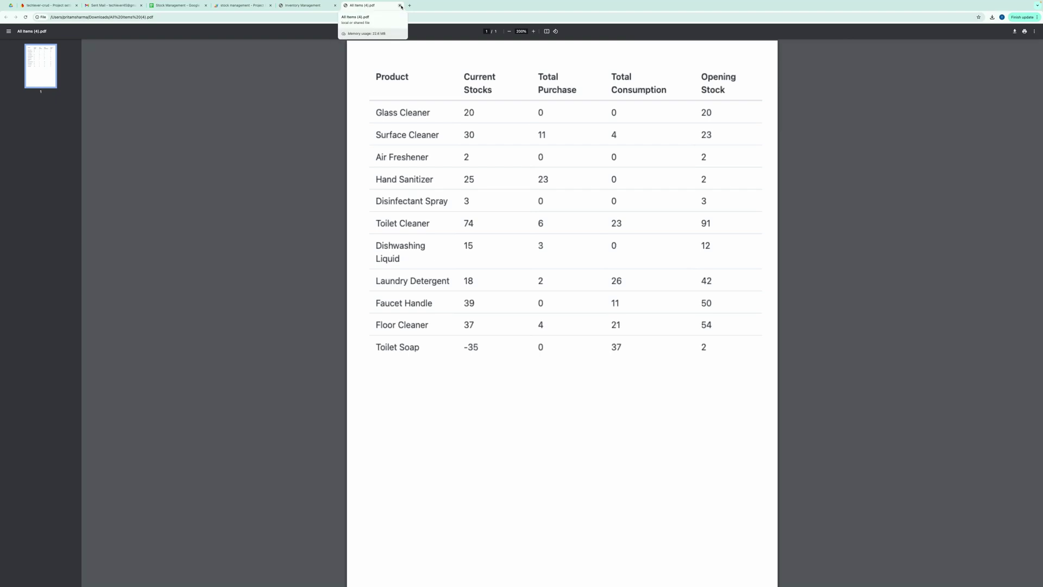
click(400, 5)
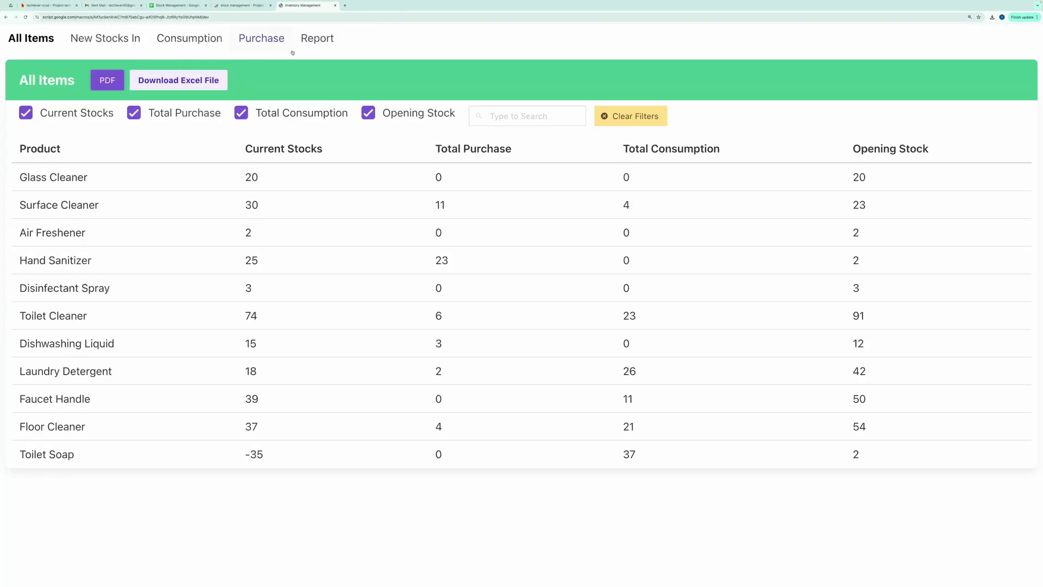
Step: In the Report, hide and then re-show the consumption and opening-stock transactions
click(317, 39)
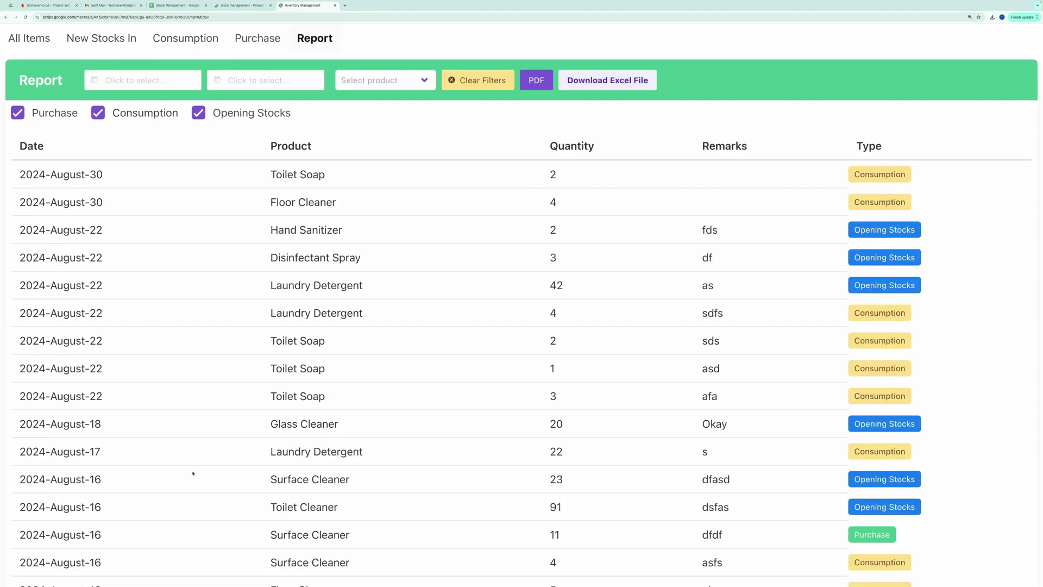
scroll(193, 472, down, 5)
scroll(163, 325, up, 5)
click(97, 114)
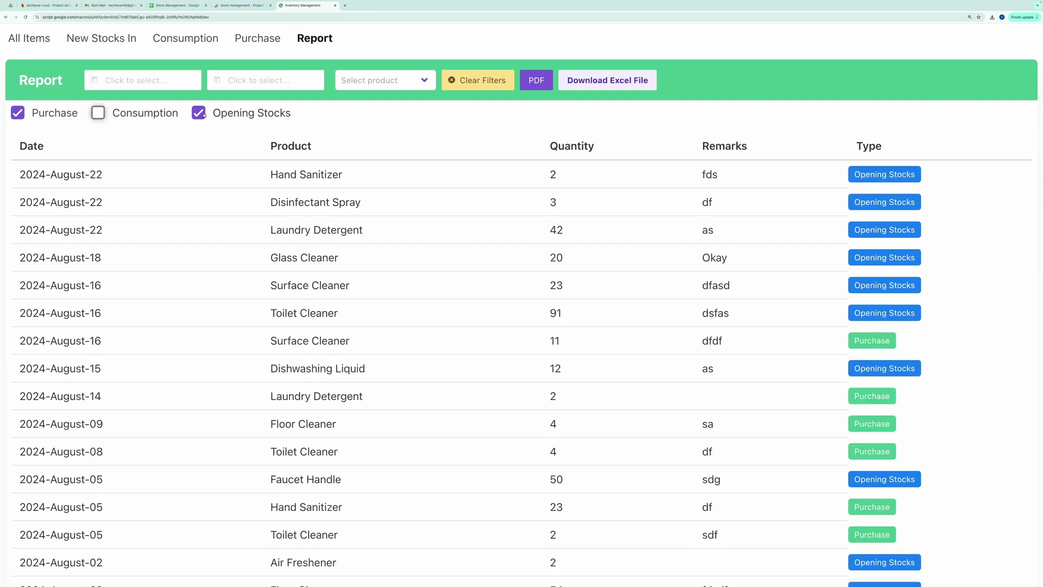
click(204, 115)
click(199, 113)
click(99, 115)
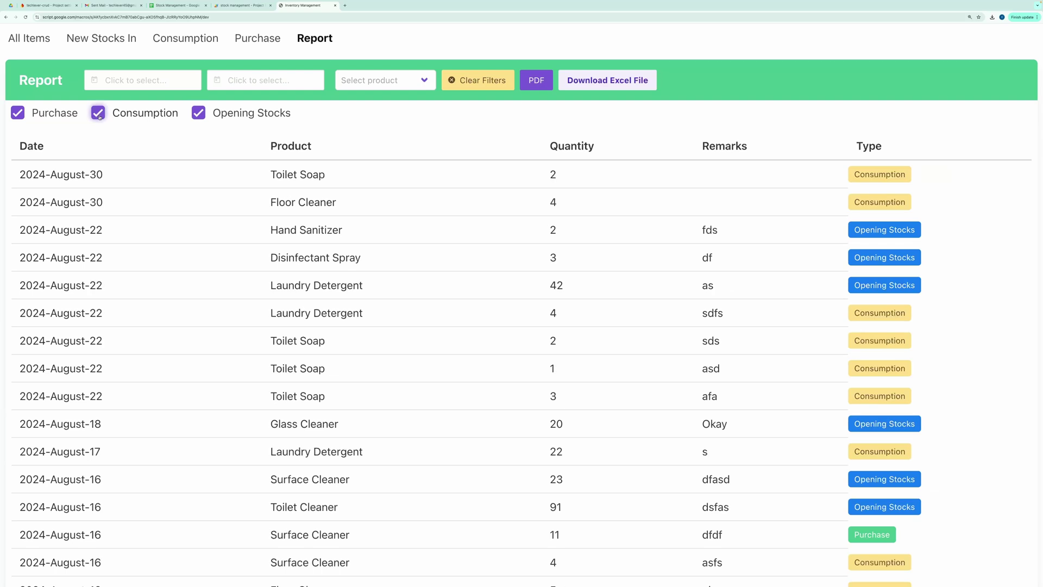
Step: Limit the report to dates from 01/08/2024 through 15/08/2024
click(158, 81)
click(218, 177)
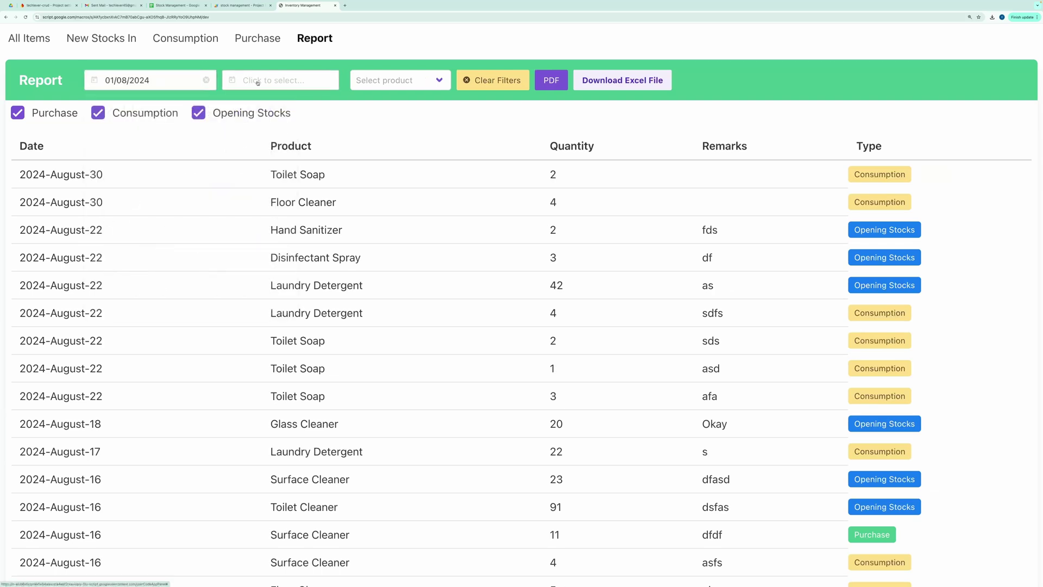
click(277, 80)
click(355, 223)
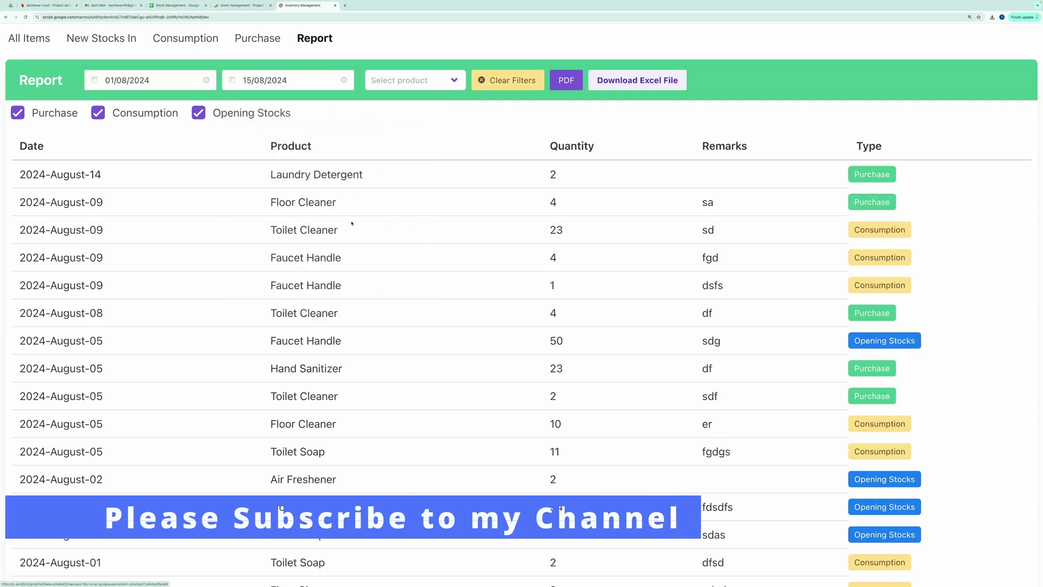
Step: Filter the report to Dishwashing Liquid, then clear all report filters
scroll(228, 319, down, 1)
scroll(228, 319, up, 1)
click(413, 80)
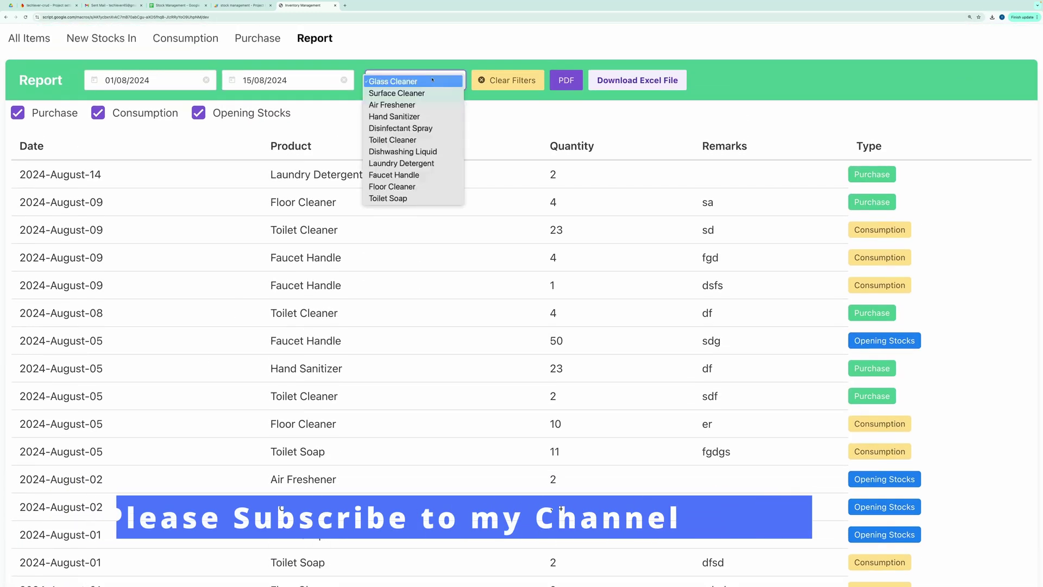
key(Return)
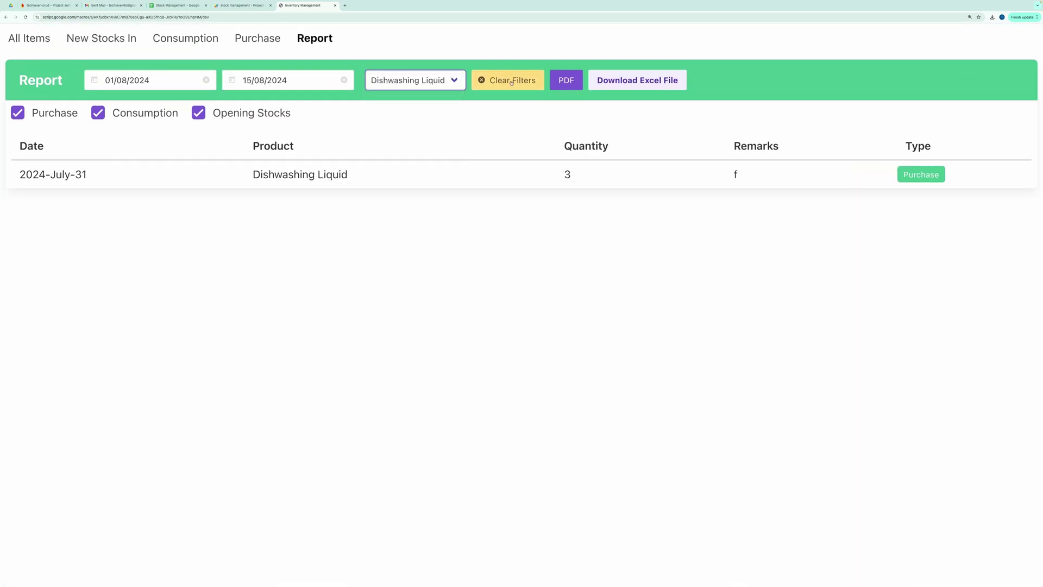
click(511, 81)
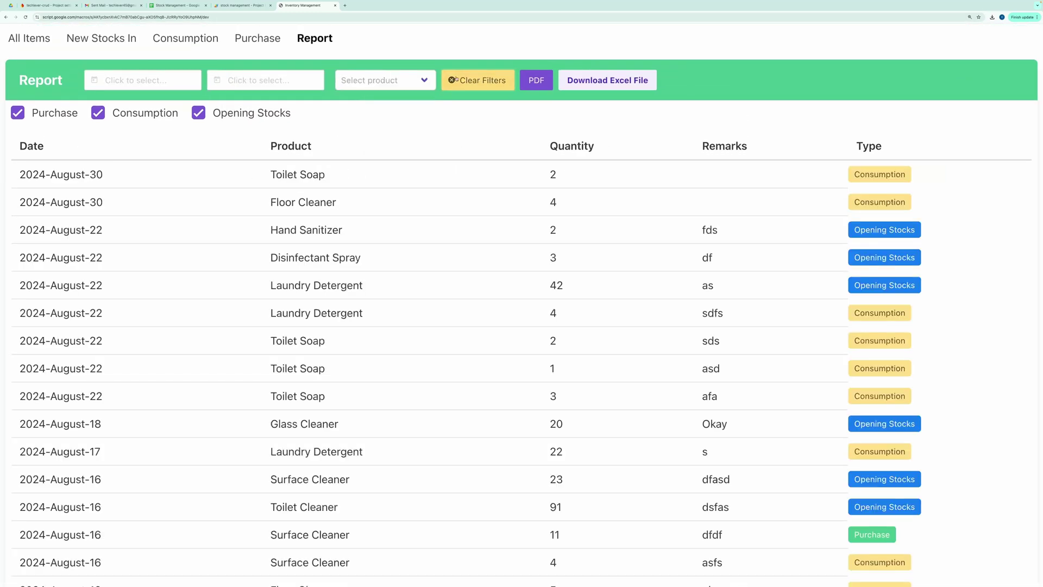
Step: Submit a stock-in entry for Vim Bar, quantity 20, remark 'dfsdf', and return to the list
click(98, 42)
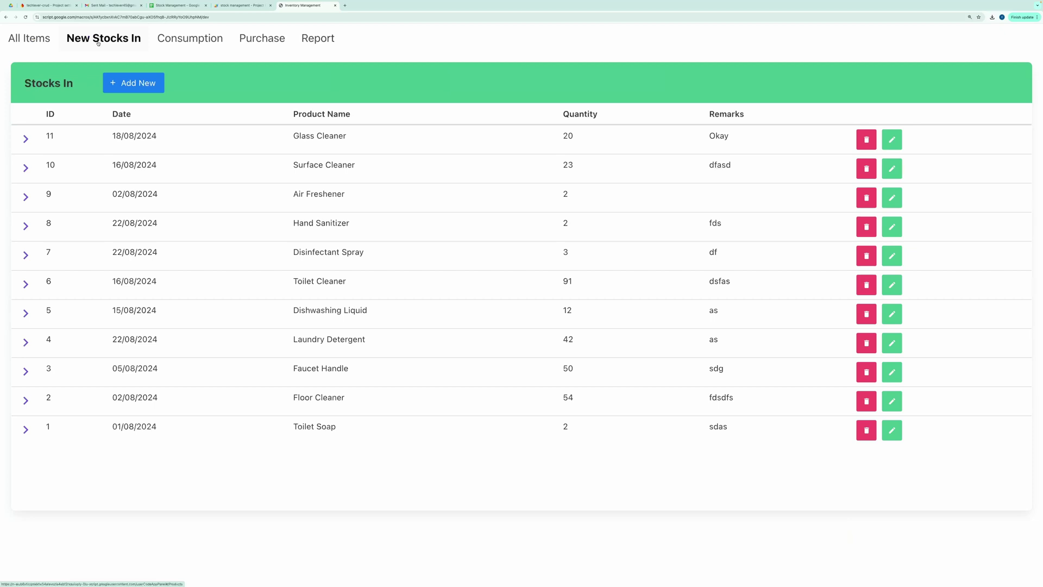
click(140, 83)
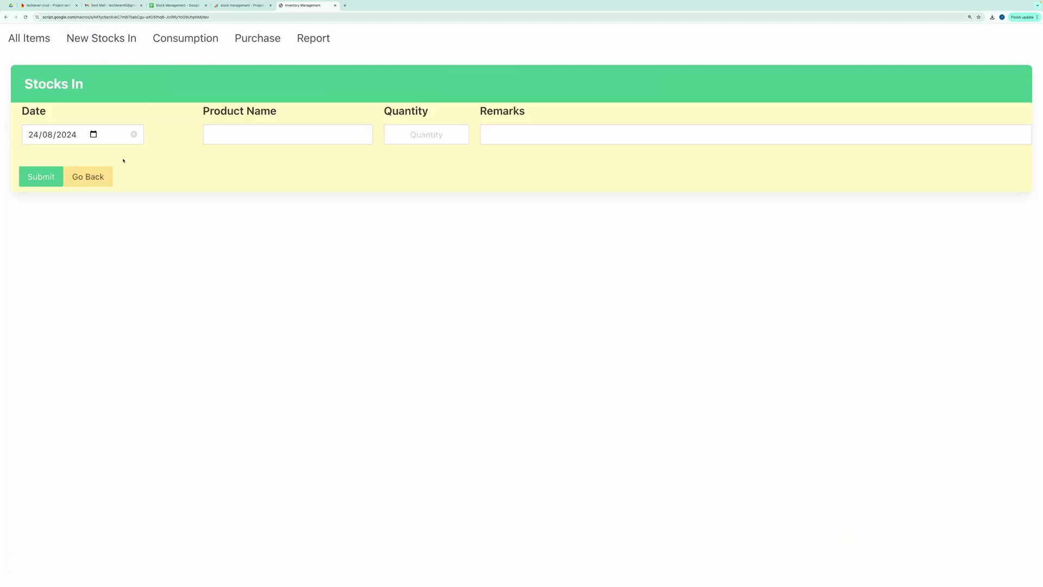
click(234, 138)
text(Vim Bar)
click(418, 134)
text(10)
key(BackSpace)
key(BackSpace)
text(20)
click(526, 134)
text(dfsdf)
click(37, 182)
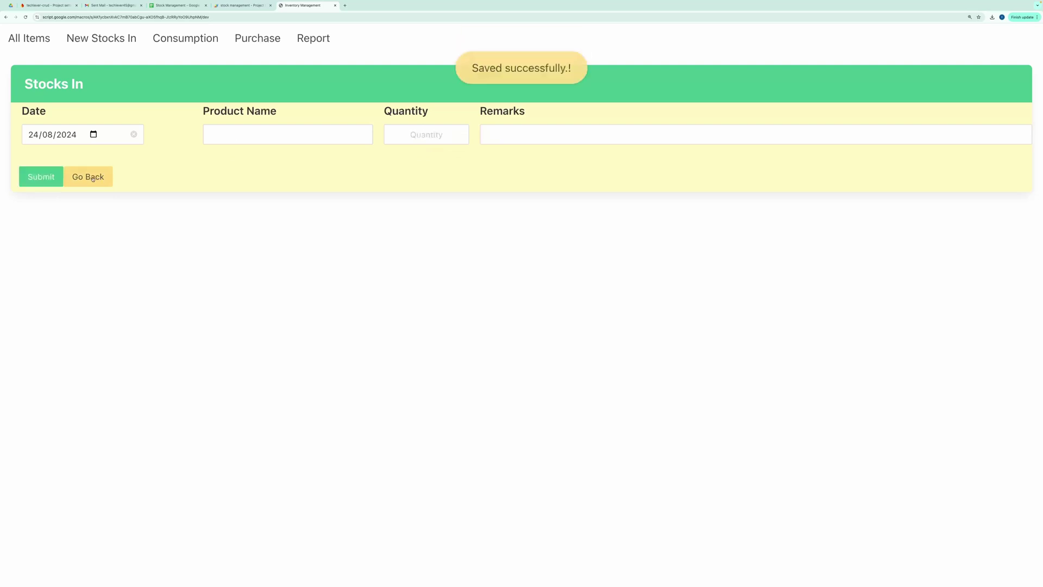
click(93, 178)
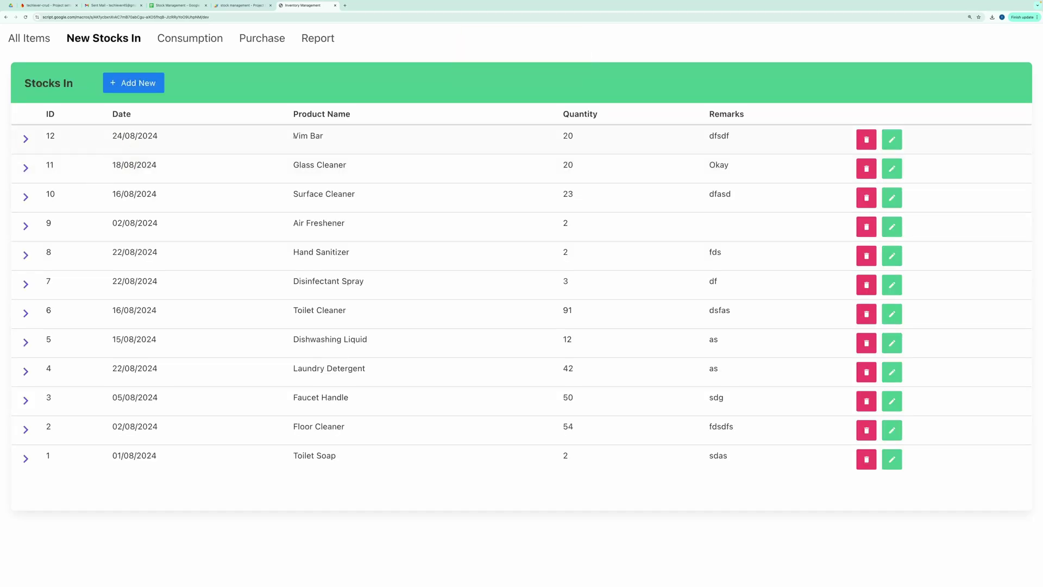
Step: Review the new Vim Bar stock-in entry and its edit form unchanged, then go to Consumption
drag(291, 136, 754, 133)
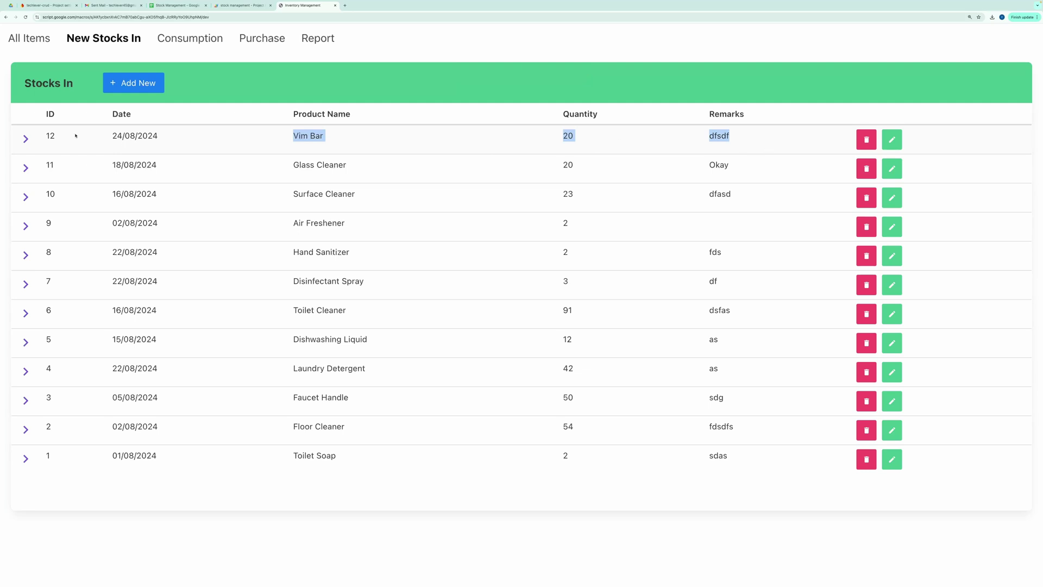
drag(113, 137, 683, 135)
click(683, 135)
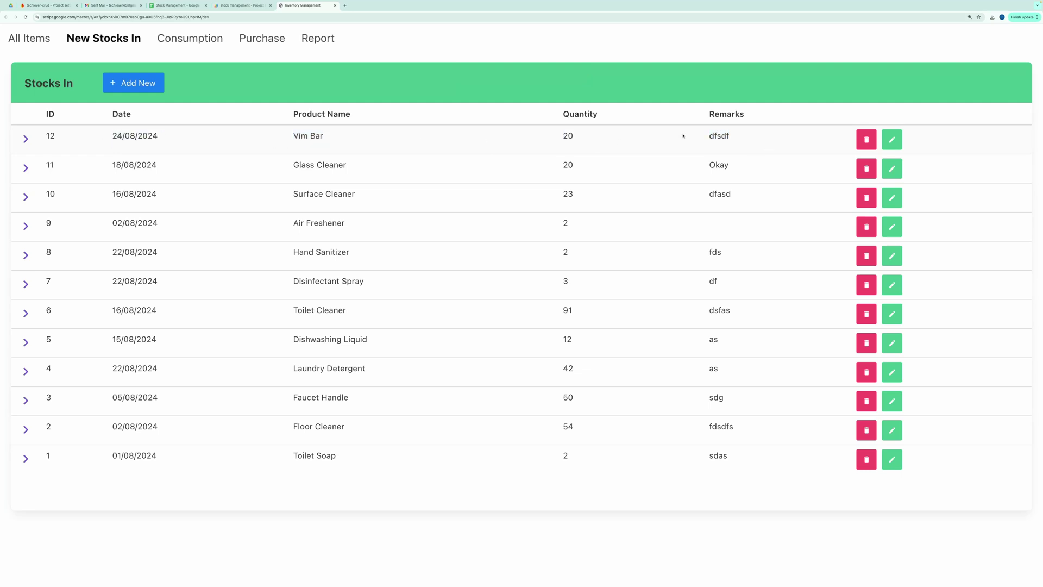
click(893, 140)
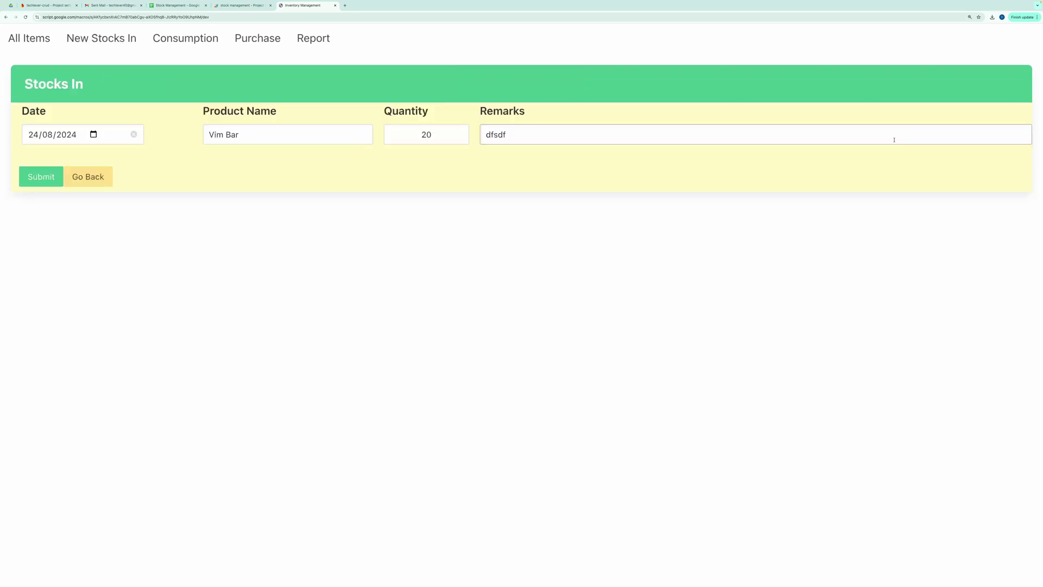
click(99, 177)
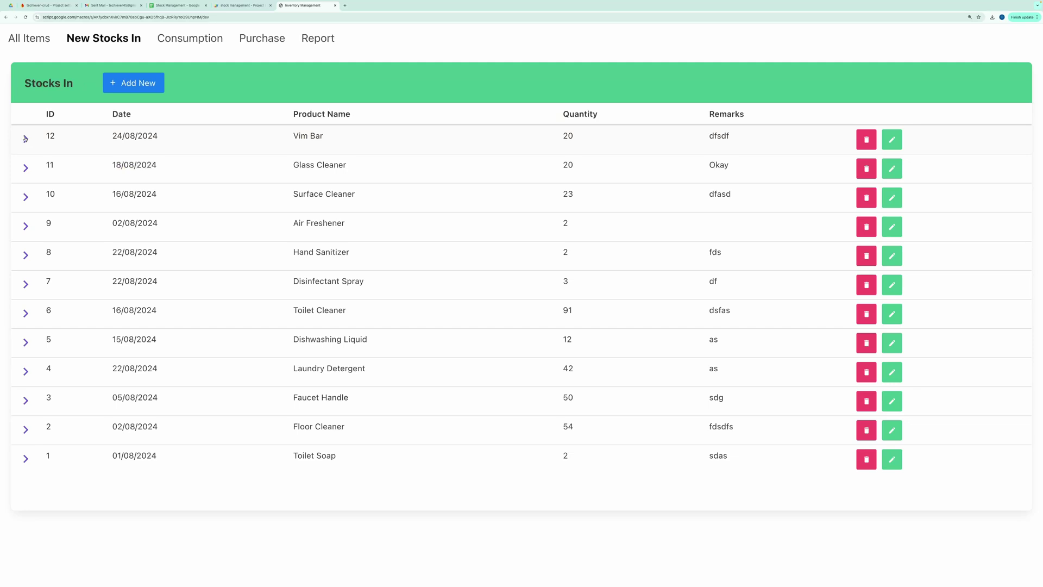
click(205, 39)
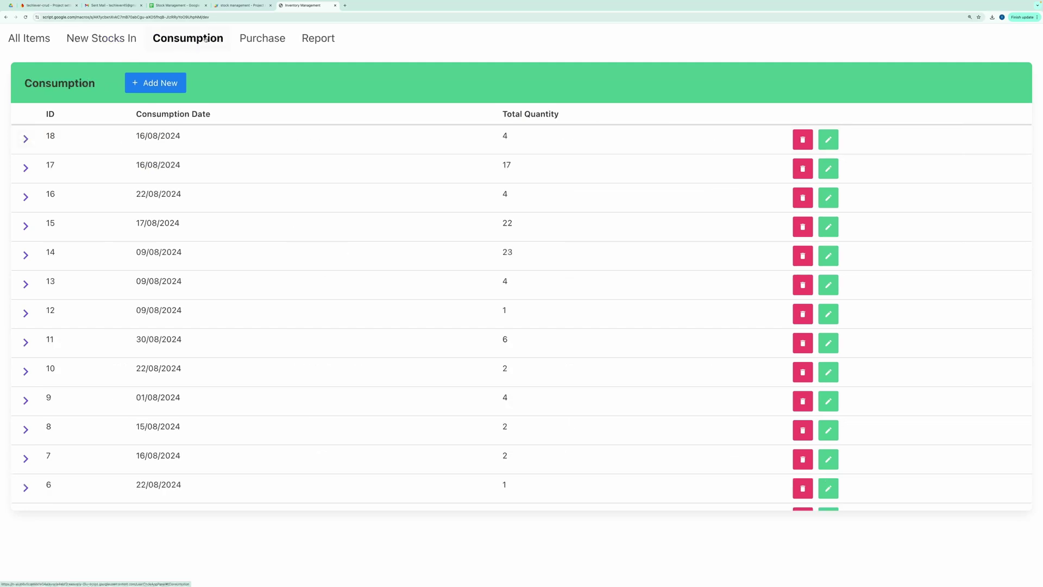
Step: Start a consumption entry with Vim Bar, quantity 2, remark 'dsaff fds'
click(143, 84)
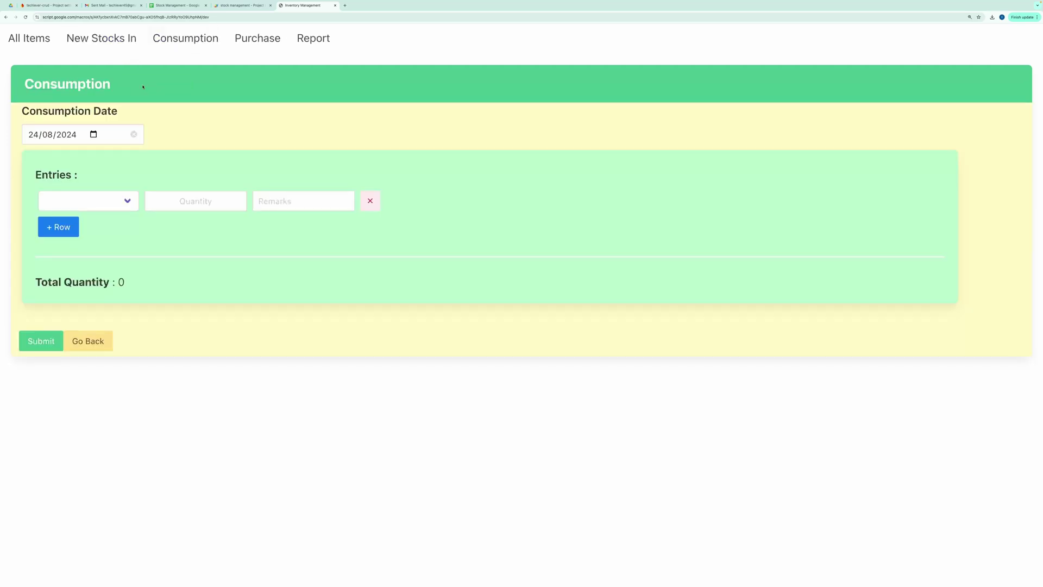
click(125, 198)
click(218, 205)
text(2)
key(Tab)
text(dsaff fds)
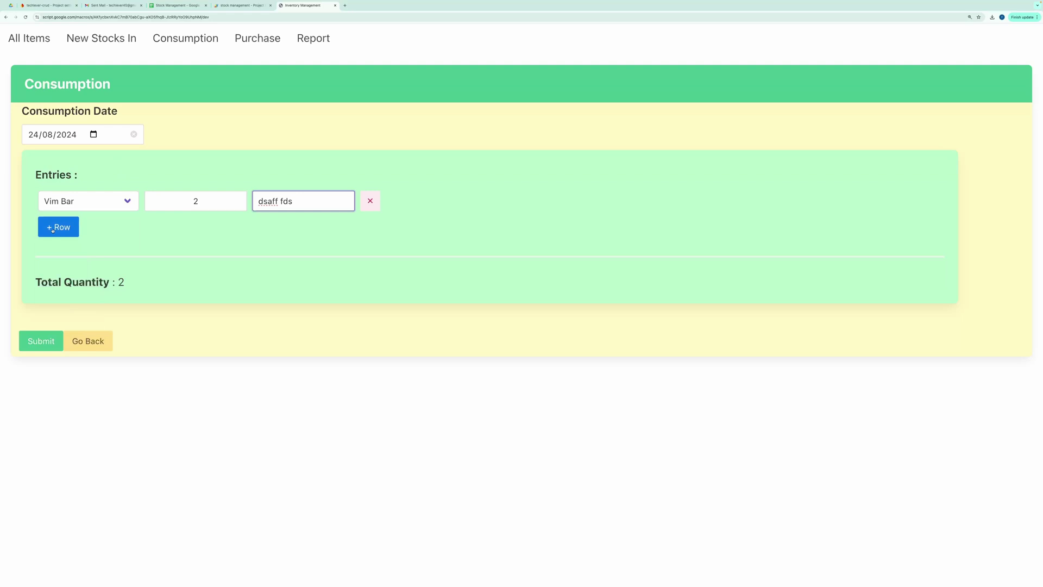
click(64, 134)
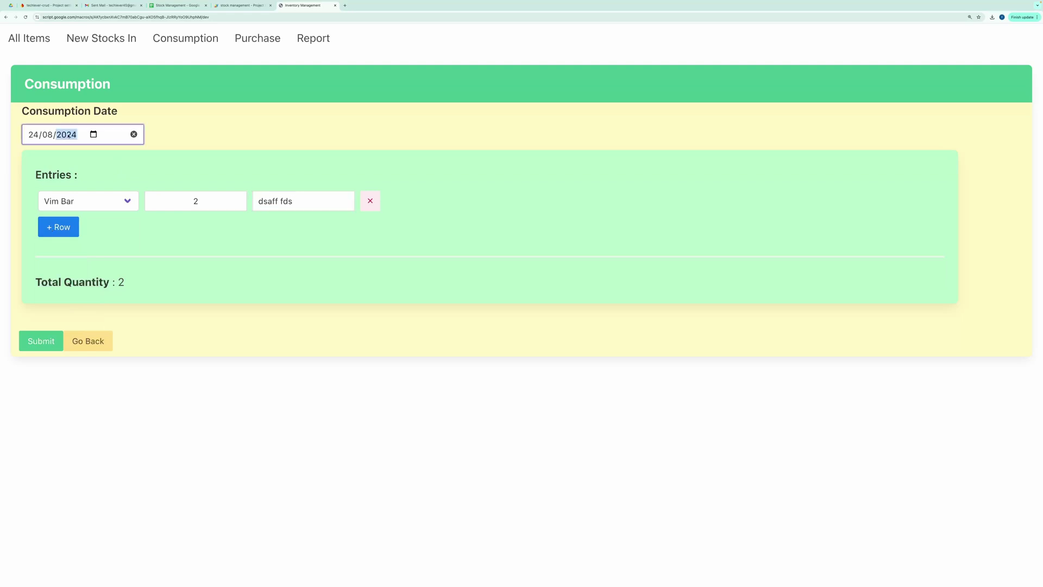
Step: Add a second row for Surface Cleaner, quantity 1, remark 'gf', and submit the entry
click(192, 127)
click(59, 227)
click(86, 226)
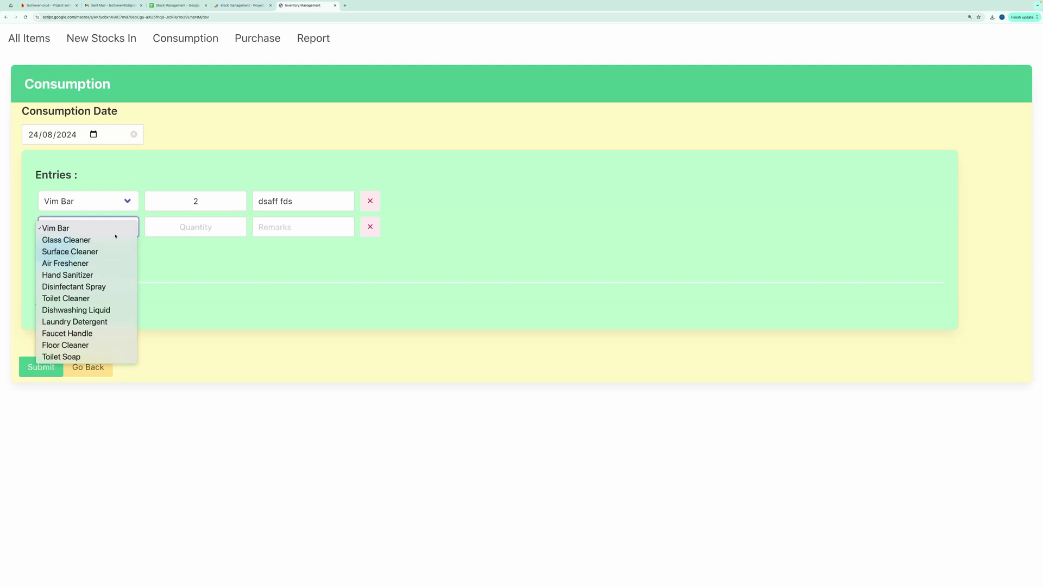
click(101, 251)
click(187, 226)
text(1)
key(Tab)
text(gf)
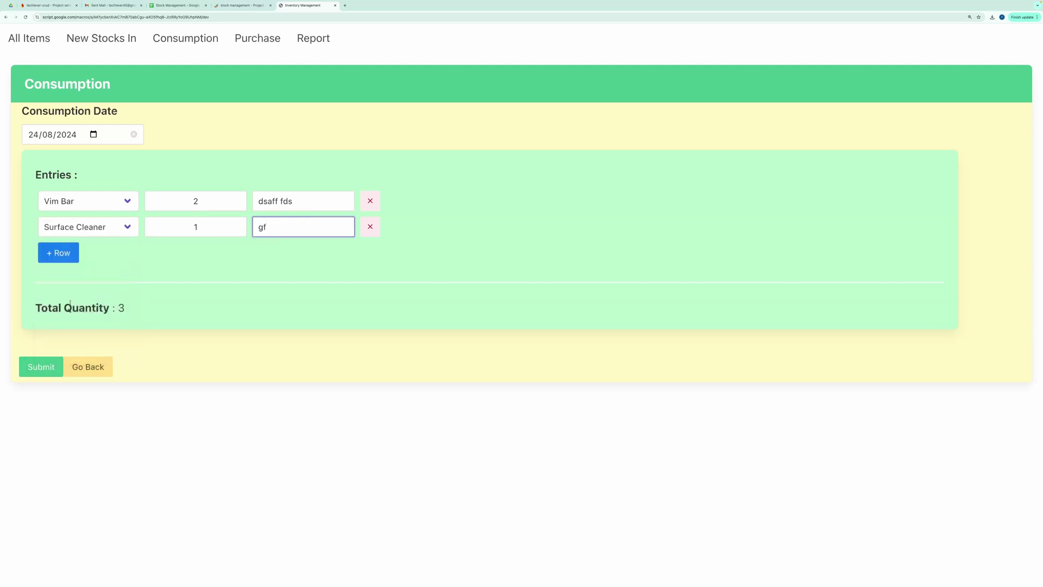
click(40, 373)
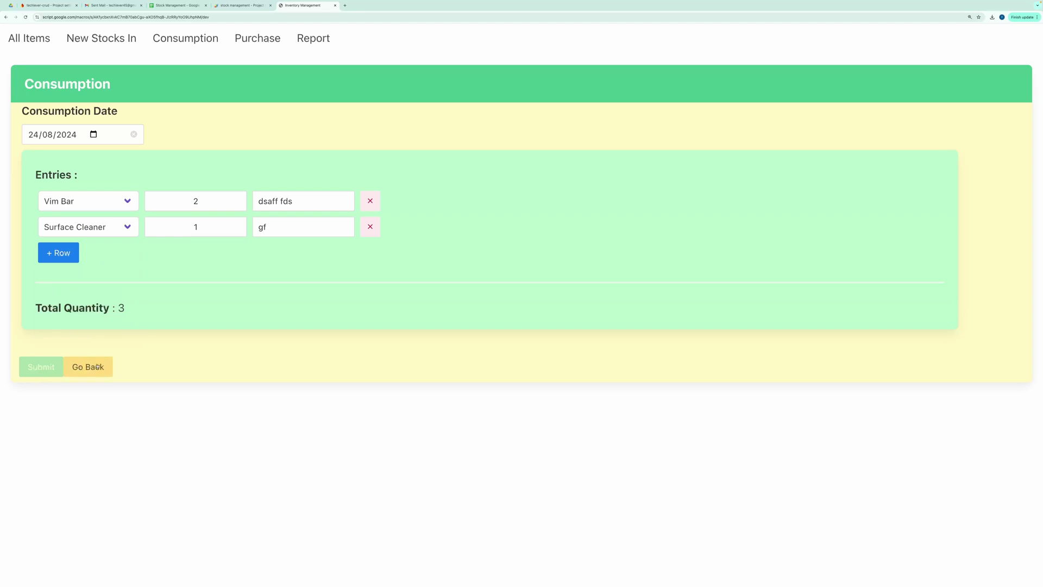
click(101, 346)
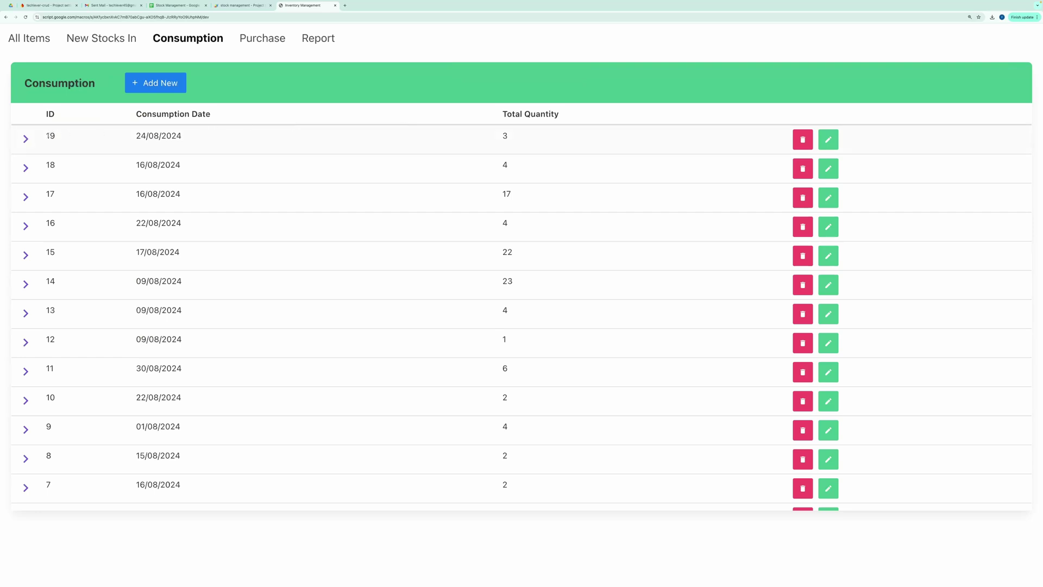
click(25, 139)
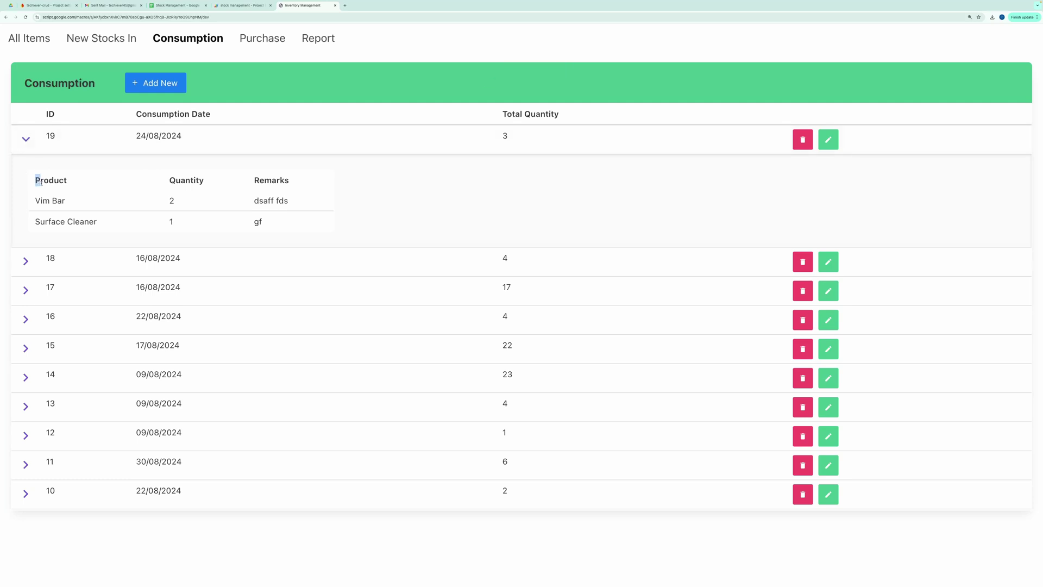
drag(35, 180, 272, 226)
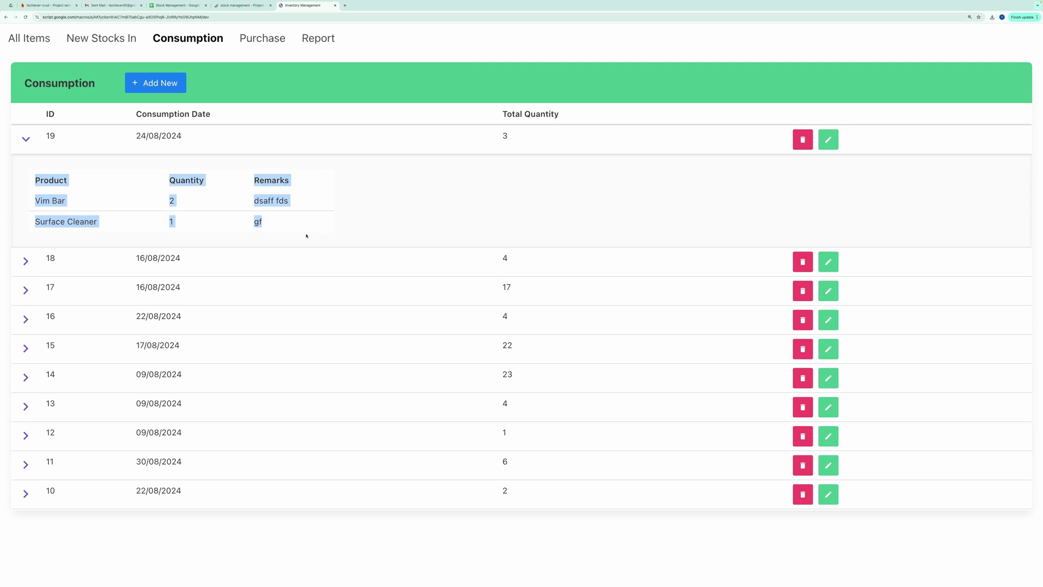
click(306, 217)
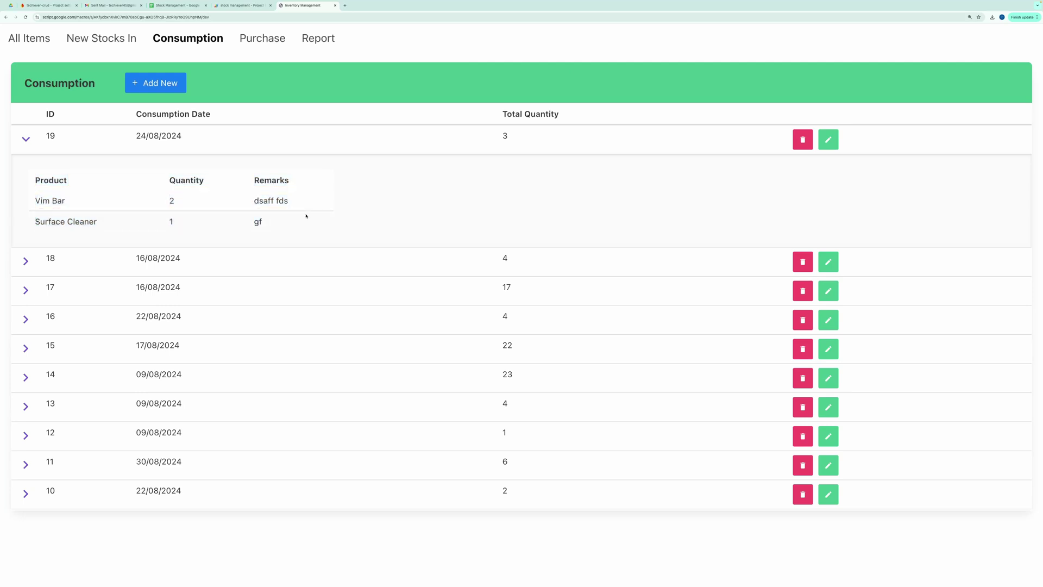
click(25, 140)
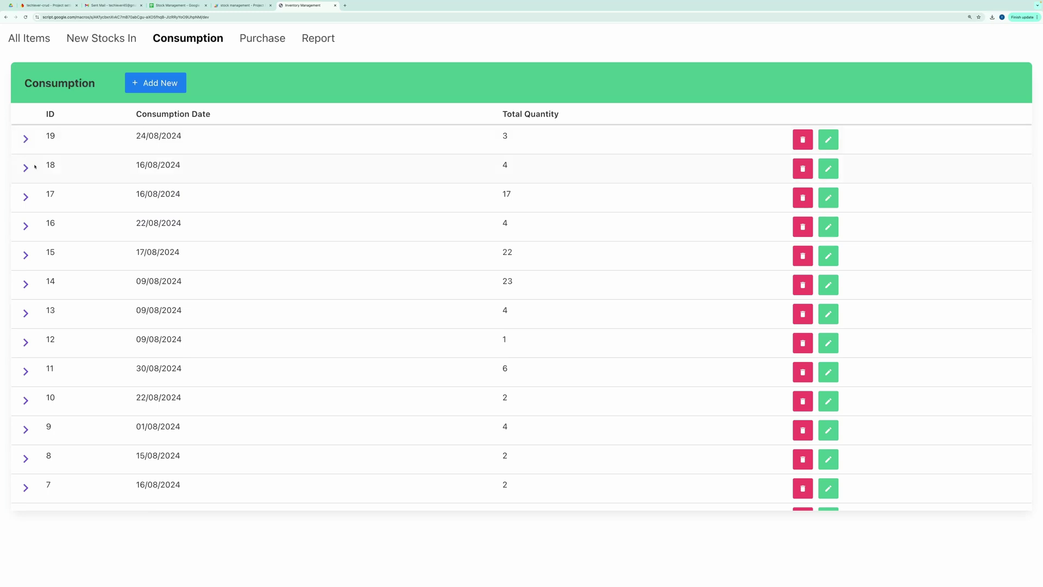
Step: Open the sent 'New Consumption submission' email and review its Vim Bar 2 and Surface Cleaner 1 rows
click(113, 5)
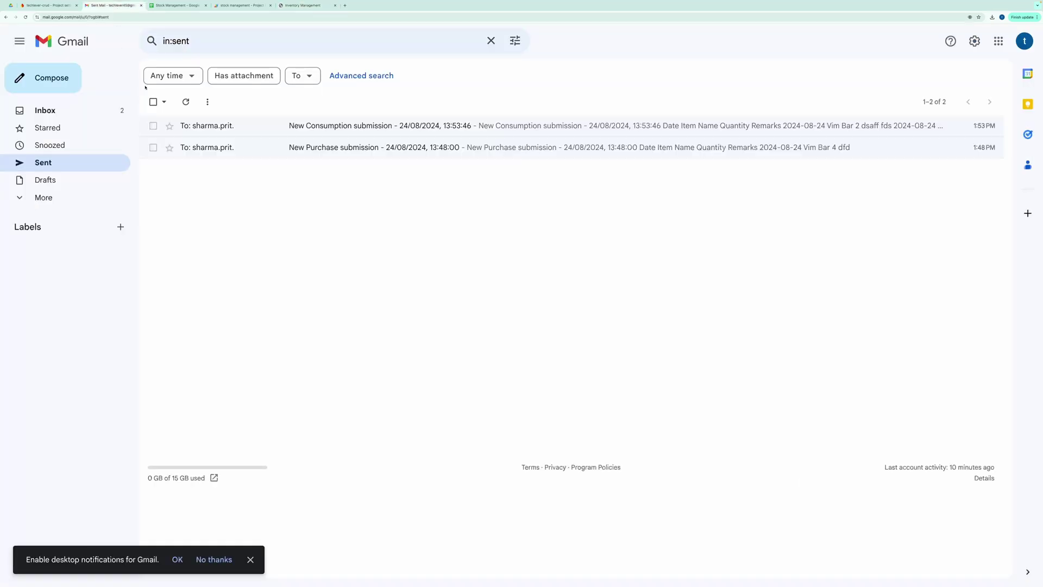
click(185, 103)
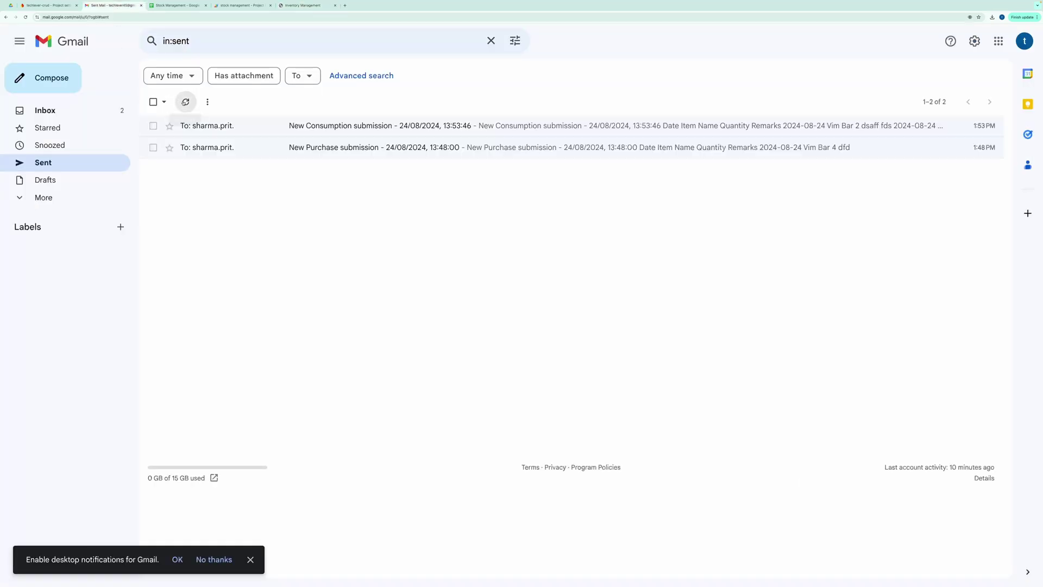
click(272, 132)
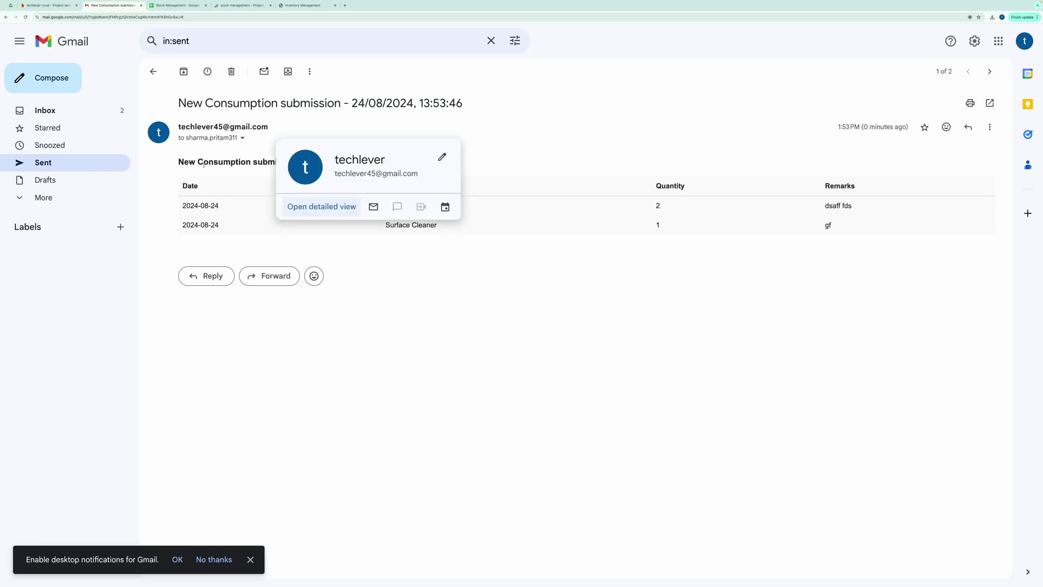
drag(179, 163, 416, 165)
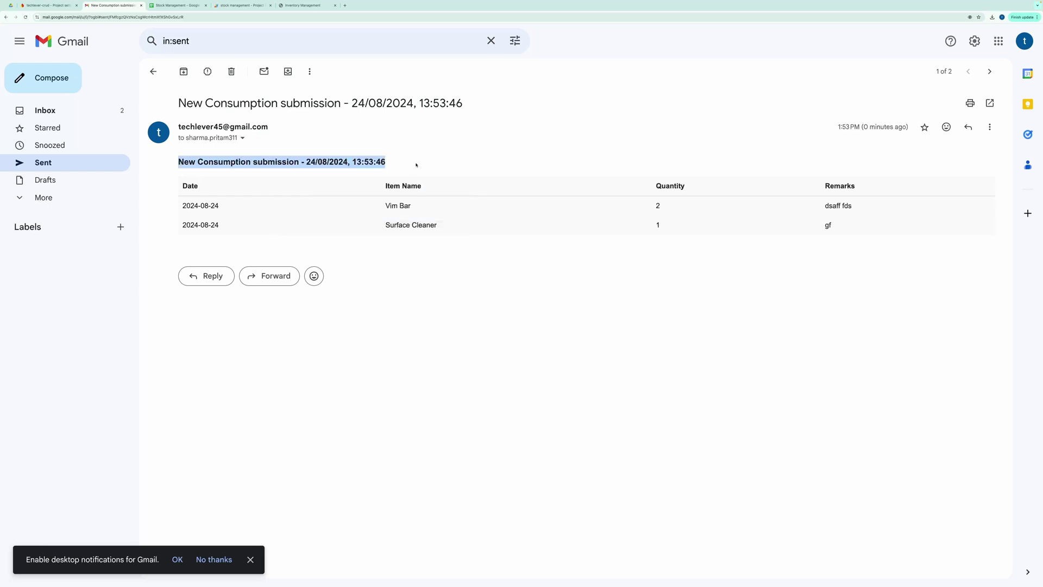
click(215, 235)
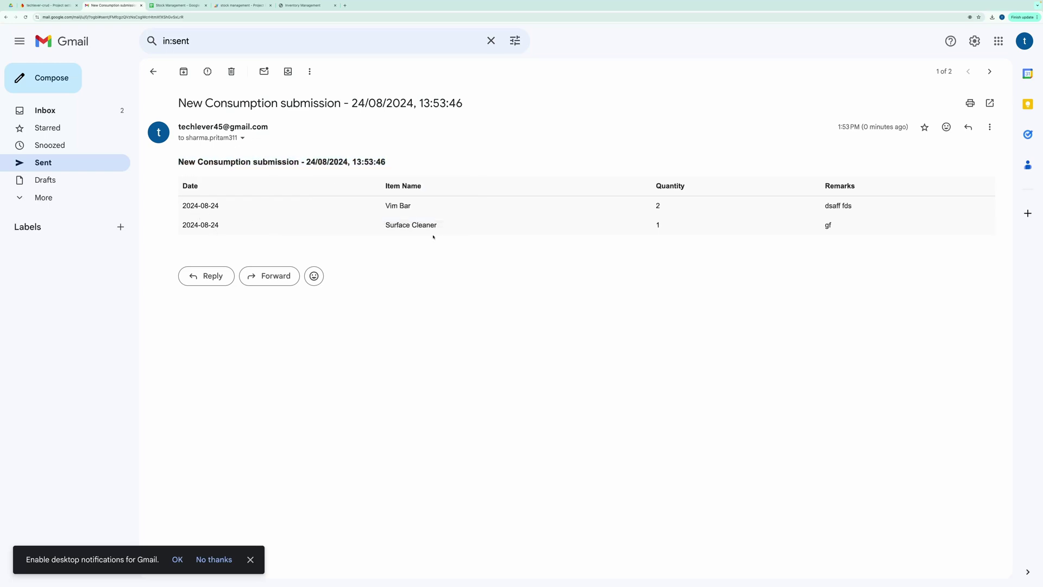
drag(875, 234, 256, 200)
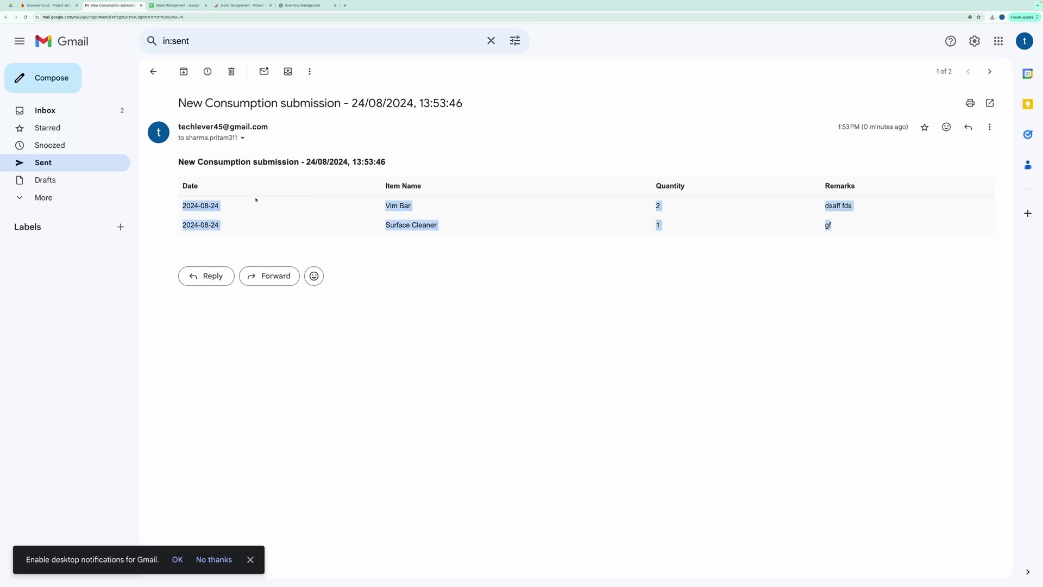
Step: Back in the app, fill a new purchase: Vim Bar, quantity 4, remark 'gfsdfg'
click(300, 9)
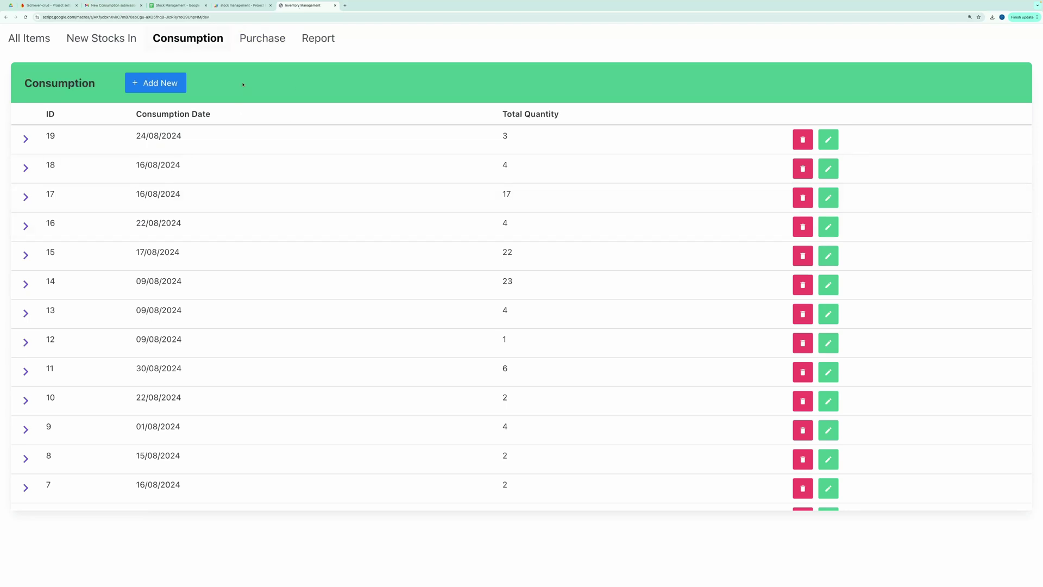
click(257, 43)
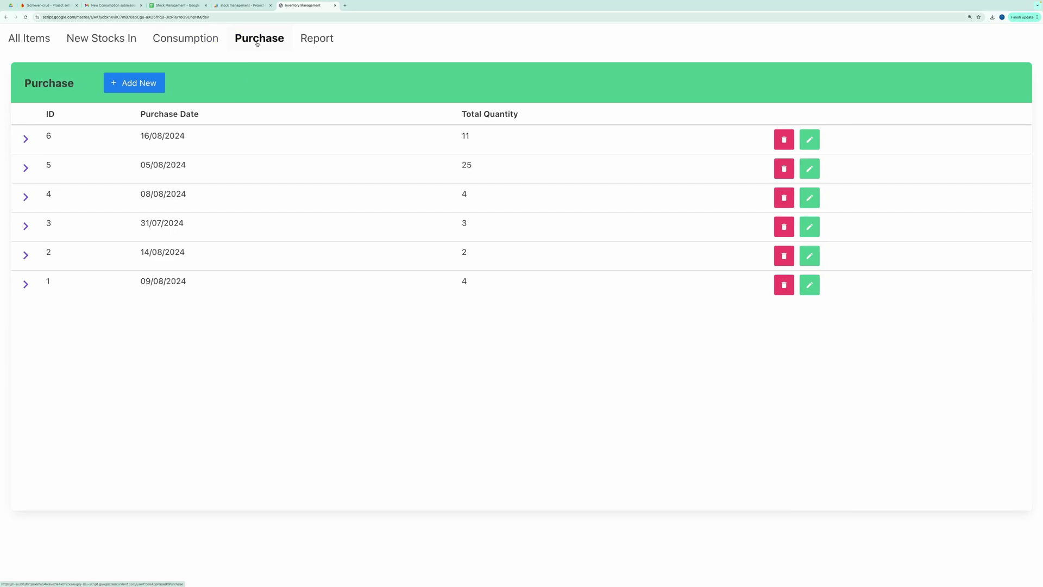
click(136, 83)
click(87, 201)
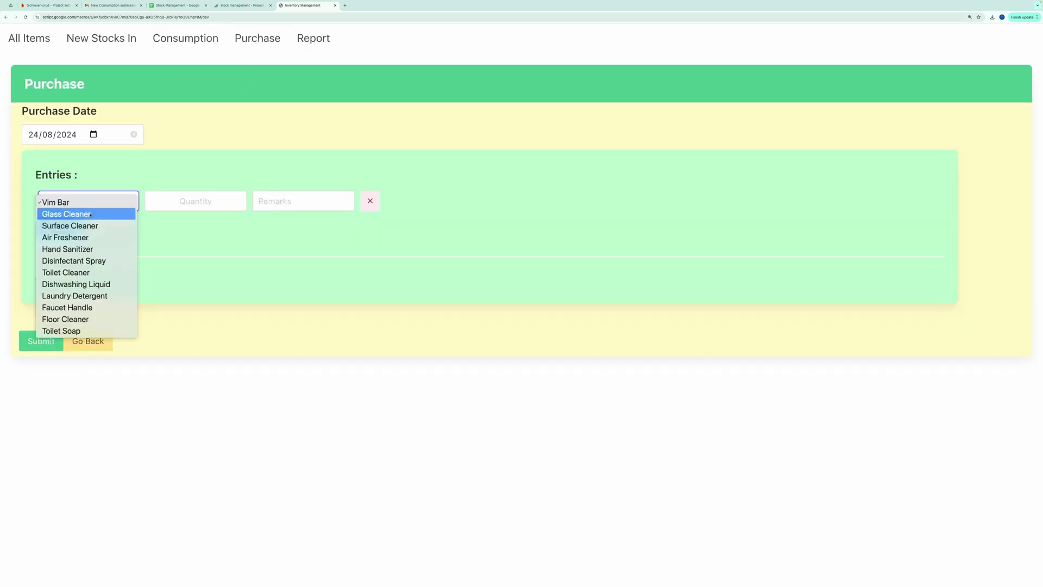
click(55, 203)
click(222, 202)
text(4)
click(298, 208)
text(gfsdfg)
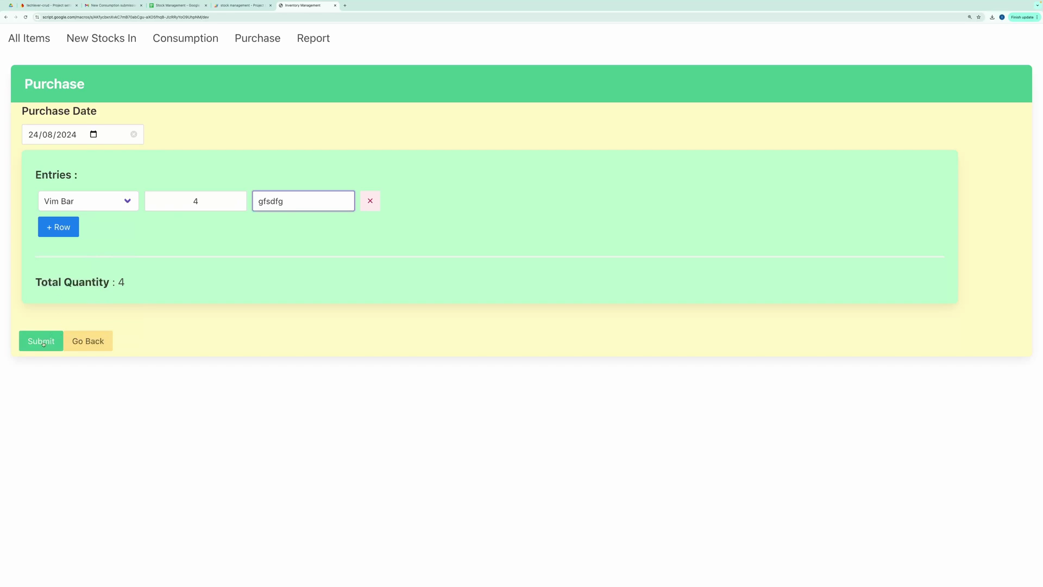
Step: Submit the purchase and expand entry 7 in the Purchase list
click(44, 344)
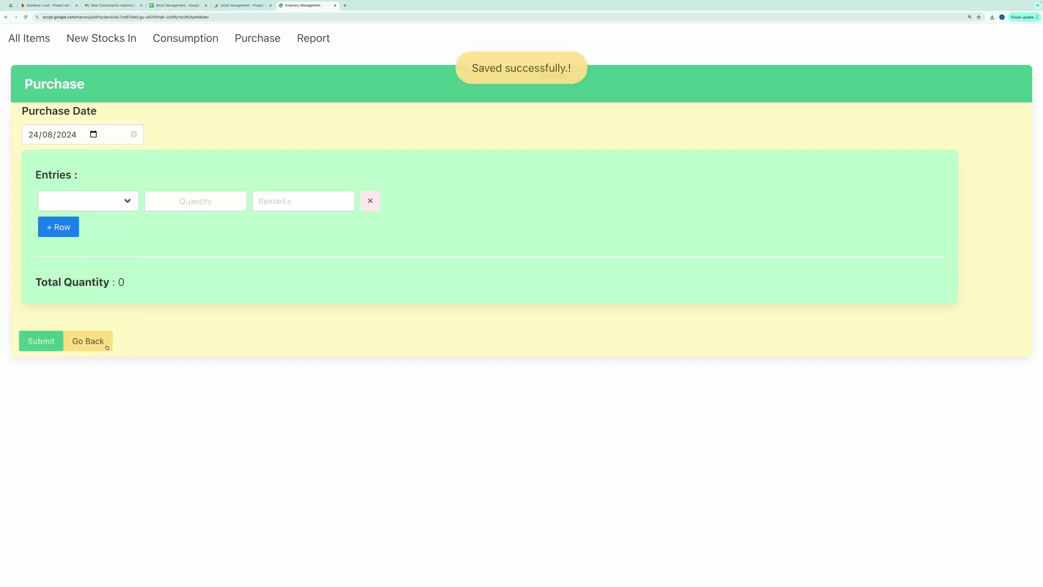
click(105, 341)
click(21, 136)
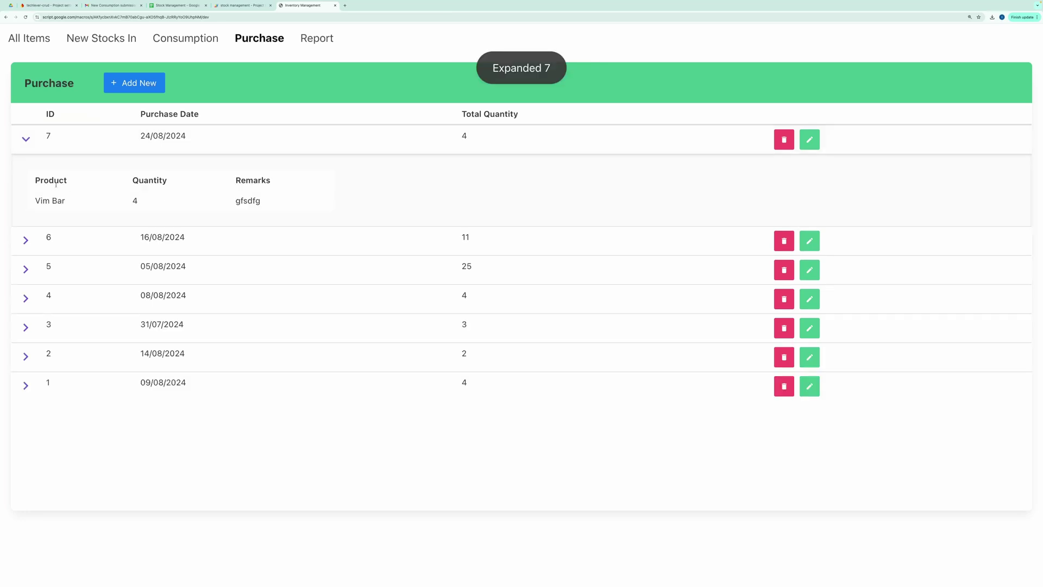
Step: Open All Items and highlight Vim Bar's current stock of 22
drag(36, 201, 262, 200)
click(37, 38)
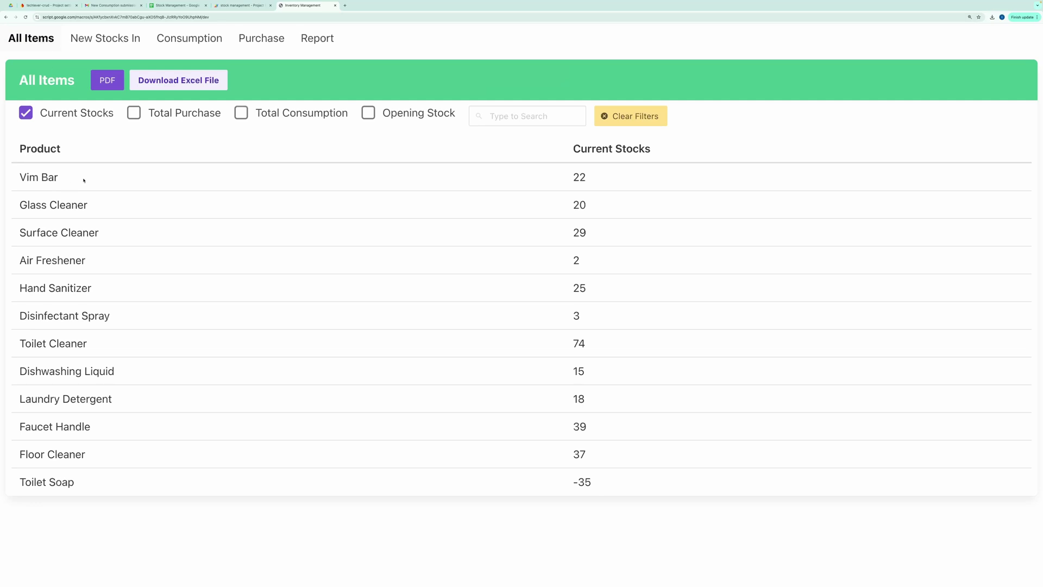
drag(19, 177, 78, 184)
drag(544, 182, 617, 181)
double_click(580, 178)
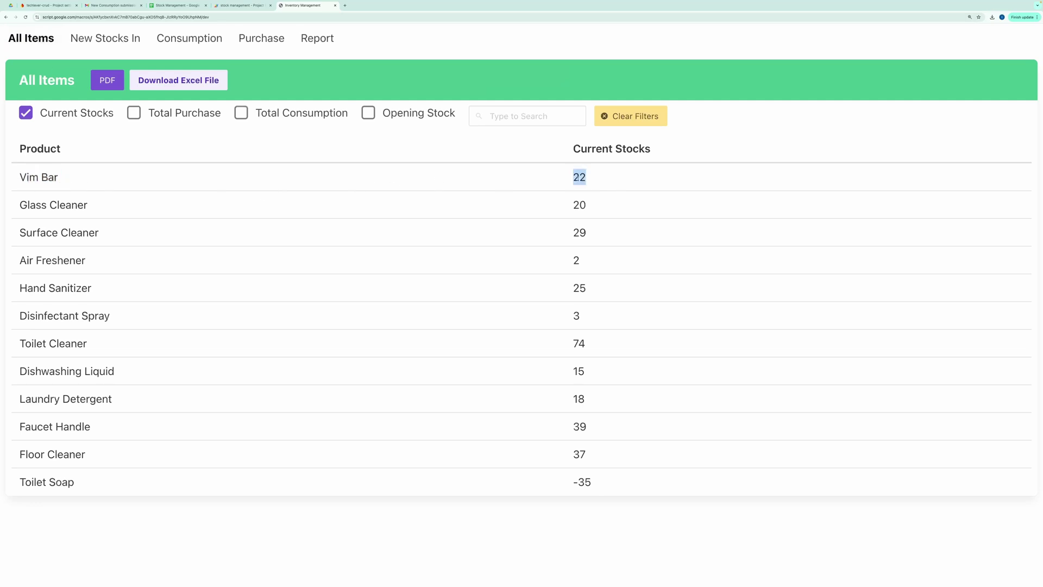
Step: Add the Total Purchase, Total Consumption and Opening Stock columns, showing Vim Bar's 4, 2 and 20
click(131, 117)
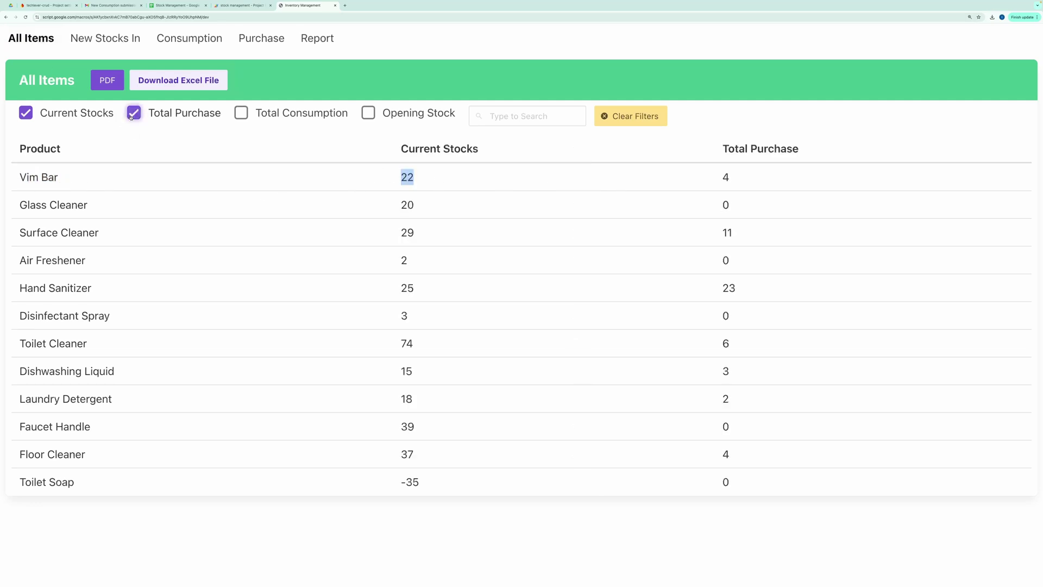
click(241, 113)
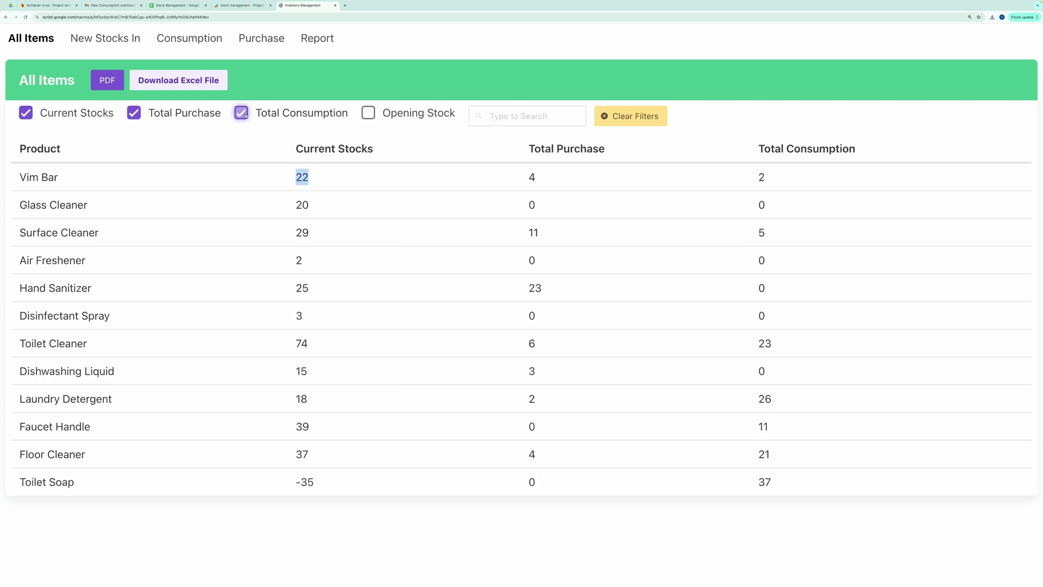
click(369, 114)
drag(872, 178, 235, 171)
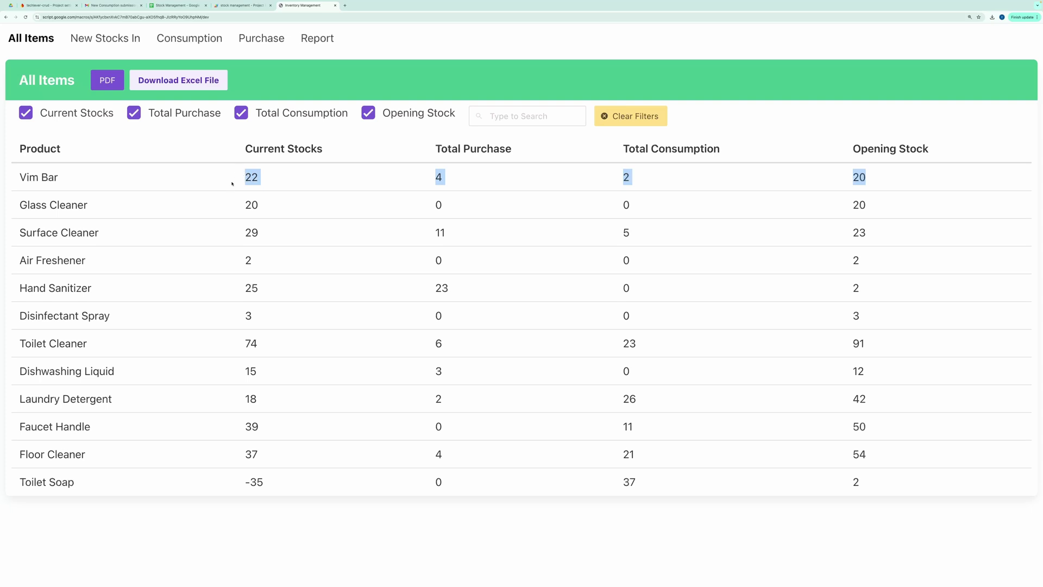
Step: Filter the Report to Vim Bar, showing its August 24 opening 20, purchase 4 and consumption 2
click(329, 37)
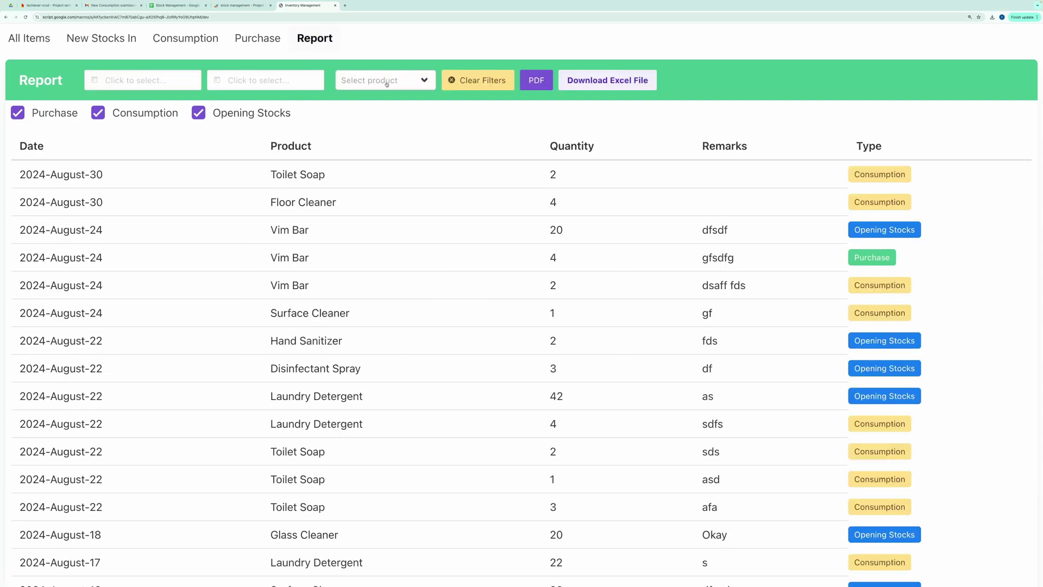
click(416, 82)
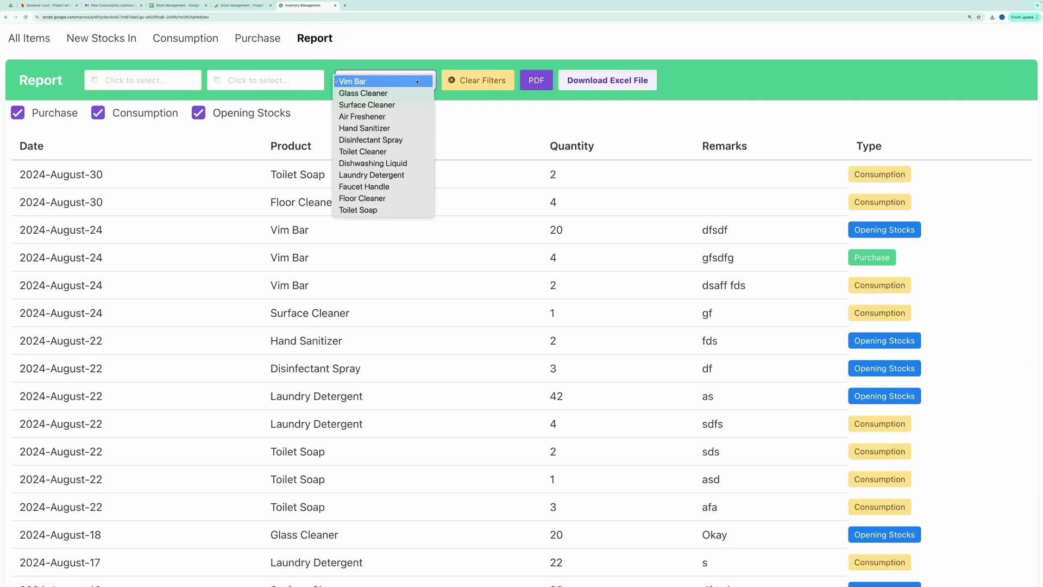
click(369, 82)
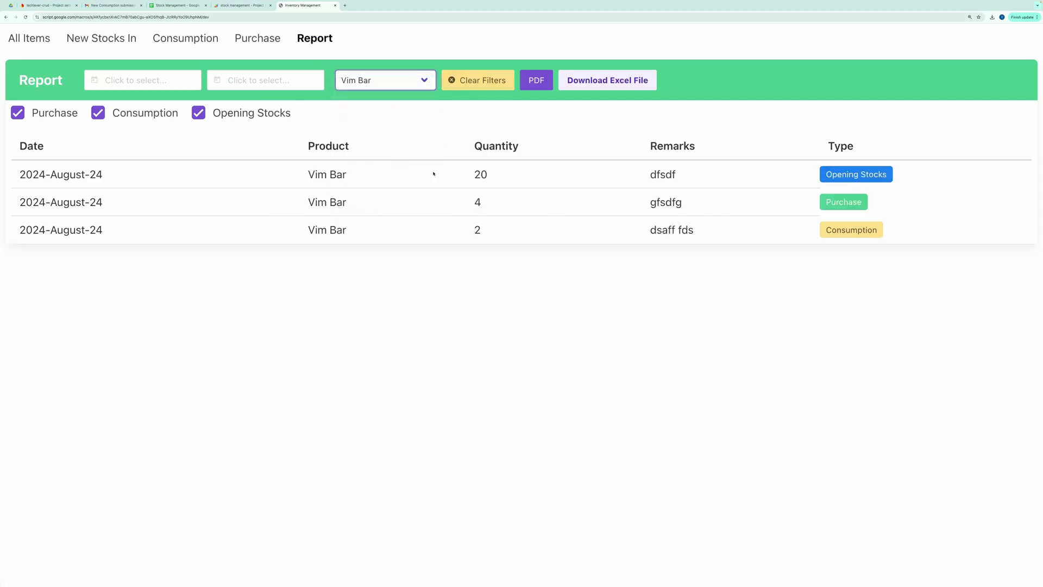
drag(804, 202, 804, 174)
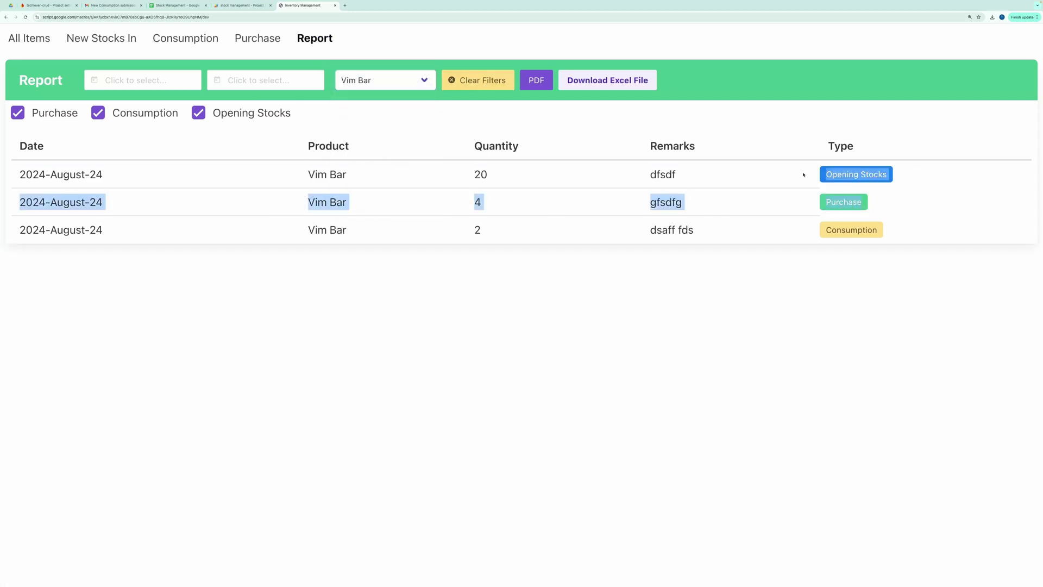
drag(621, 174, 247, 154)
click(409, 37)
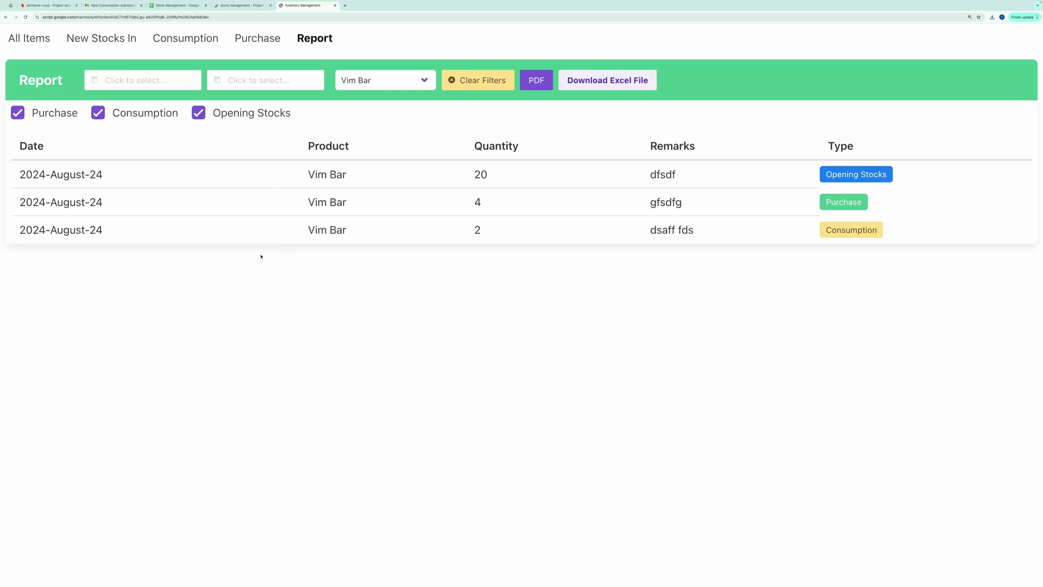
Step: Duplicate the Stock Management spreadsheet as 'Copy of Stock Management'
click(174, 5)
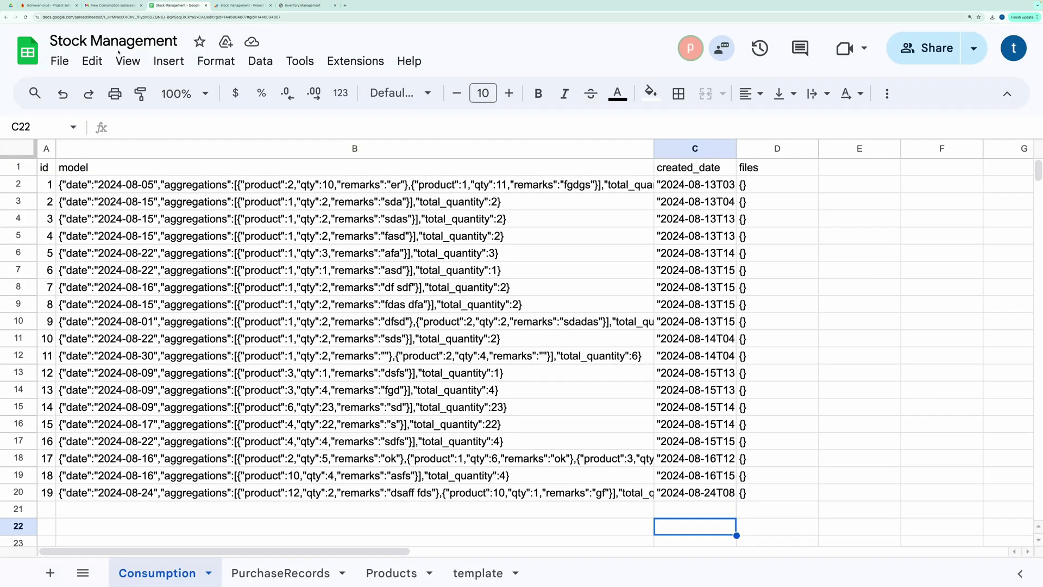
click(60, 60)
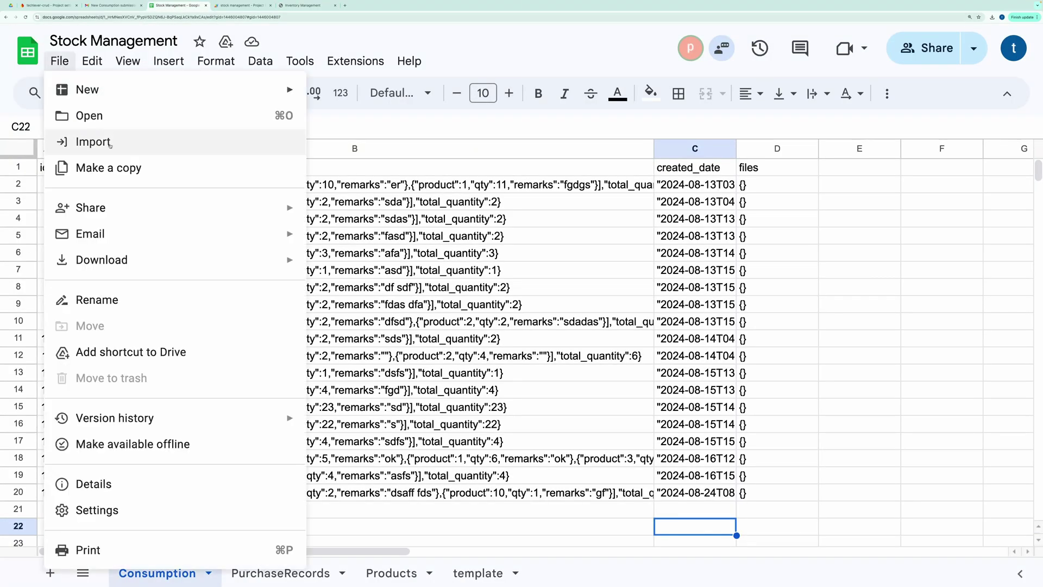
click(126, 168)
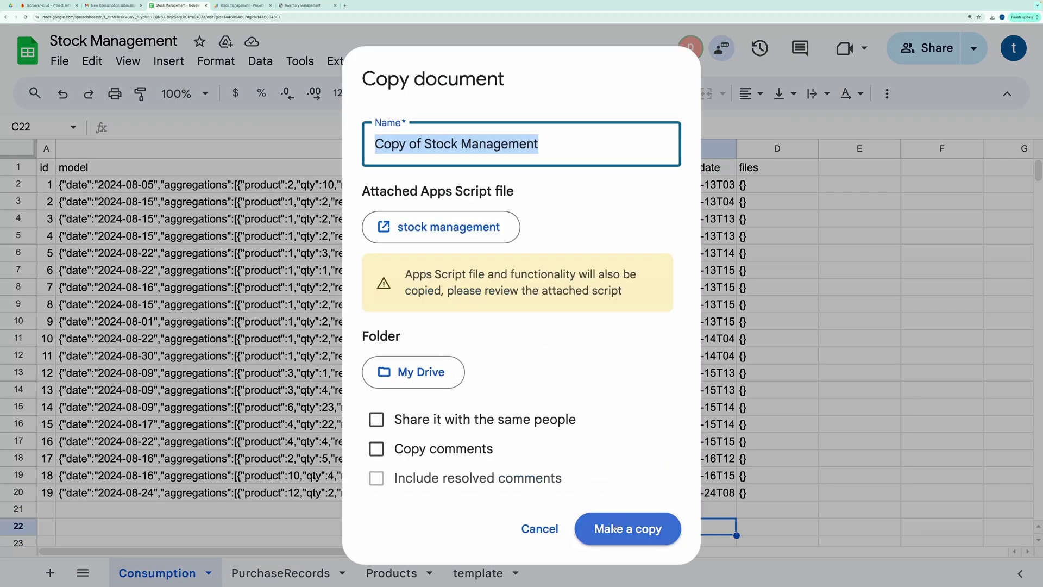
click(616, 531)
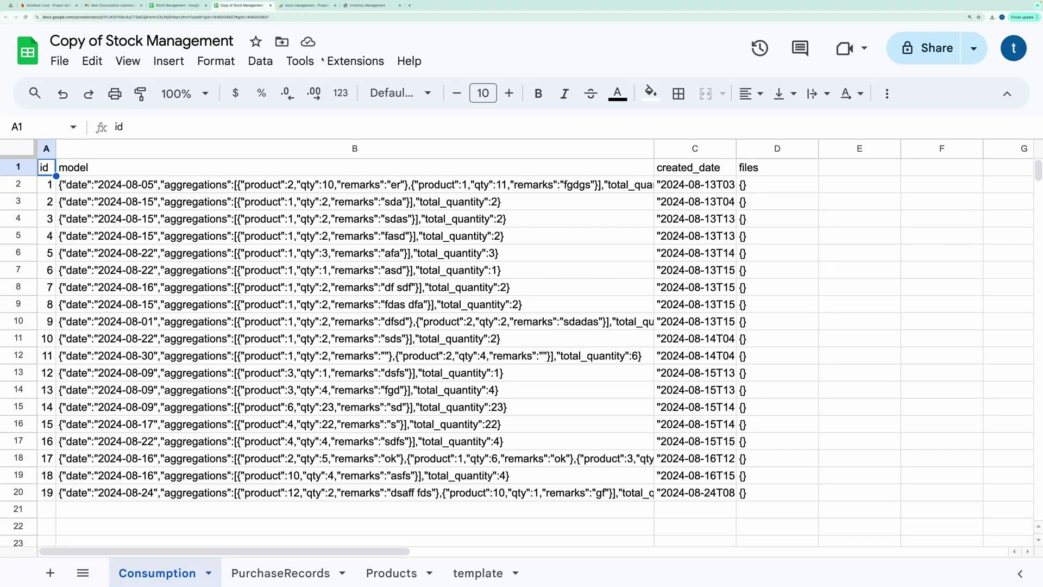
Step: Open the copy's Apps Script project and inspect the SEND_EMAIL_ID address on line 1 of api.gs
click(354, 61)
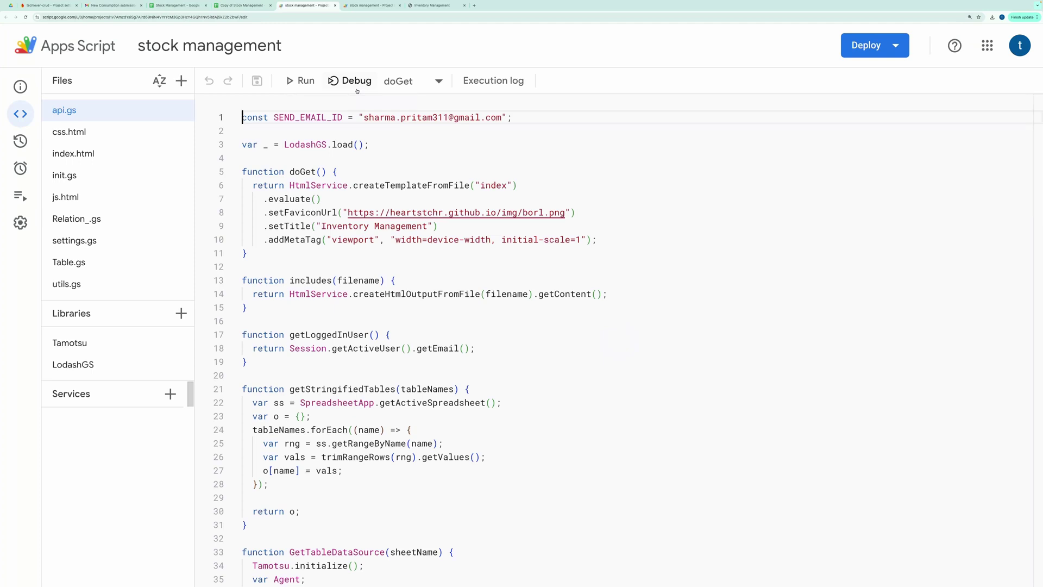
click(369, 144)
drag(364, 117, 245, 107)
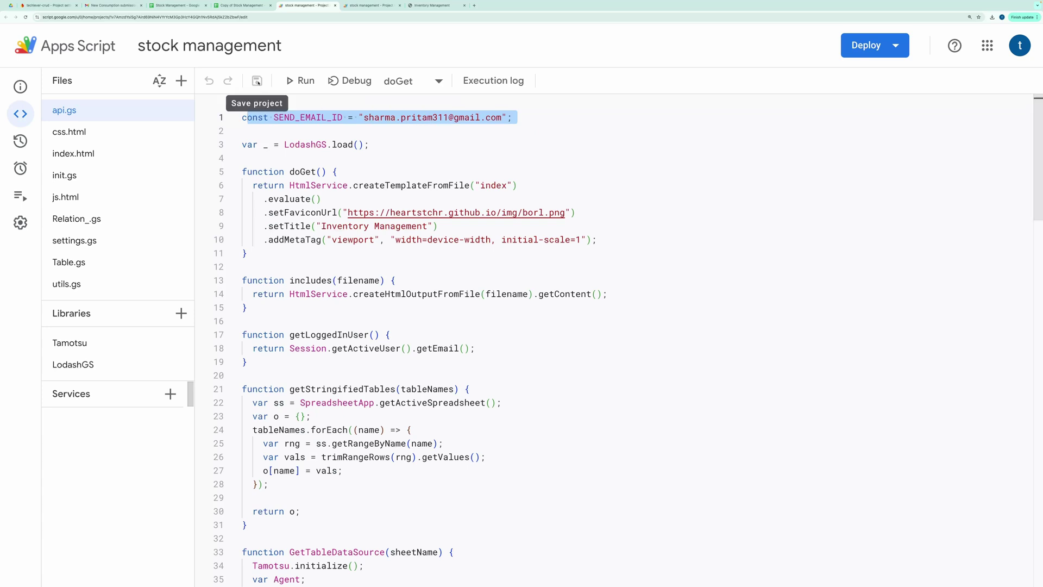
click(484, 121)
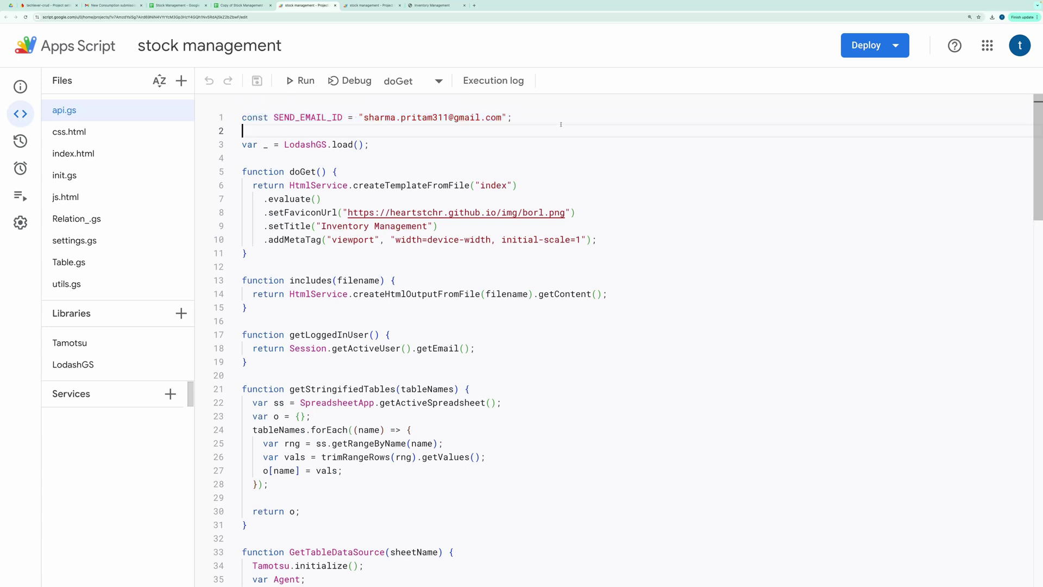
Step: Deploy the script as a new web app with description 'v-1' and access set to Only myself
click(864, 47)
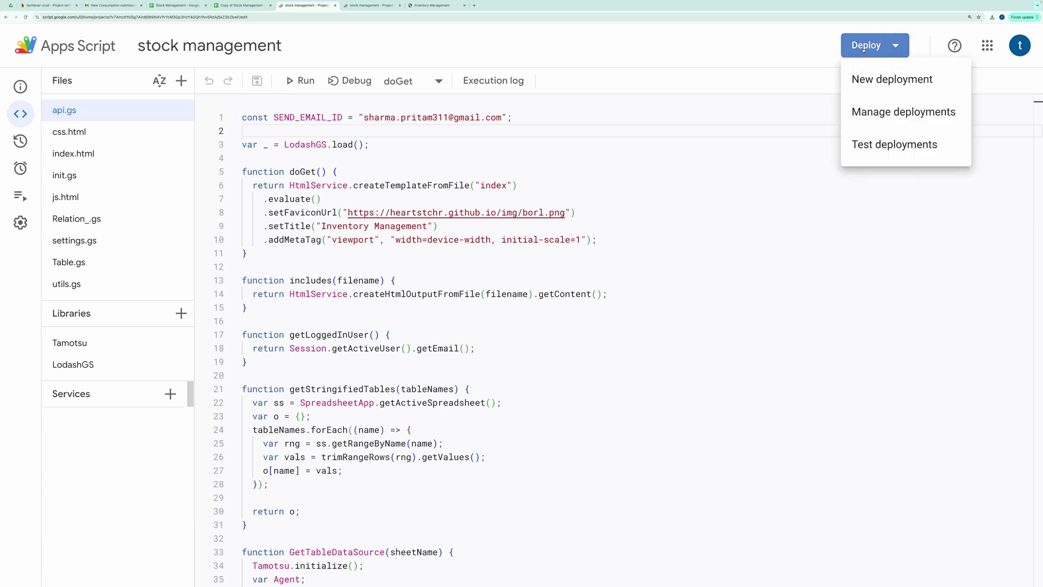
click(864, 81)
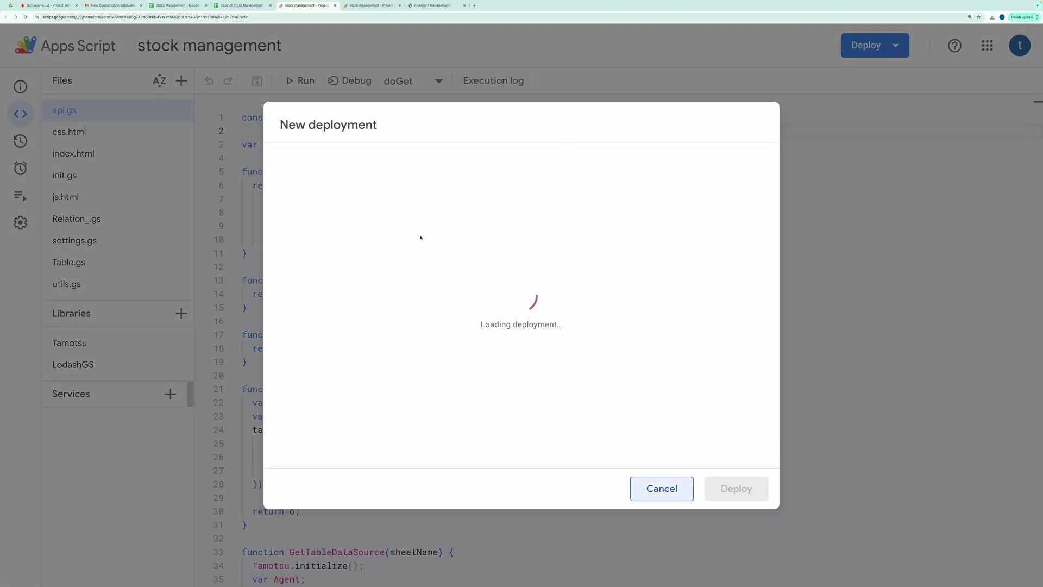
click(427, 231)
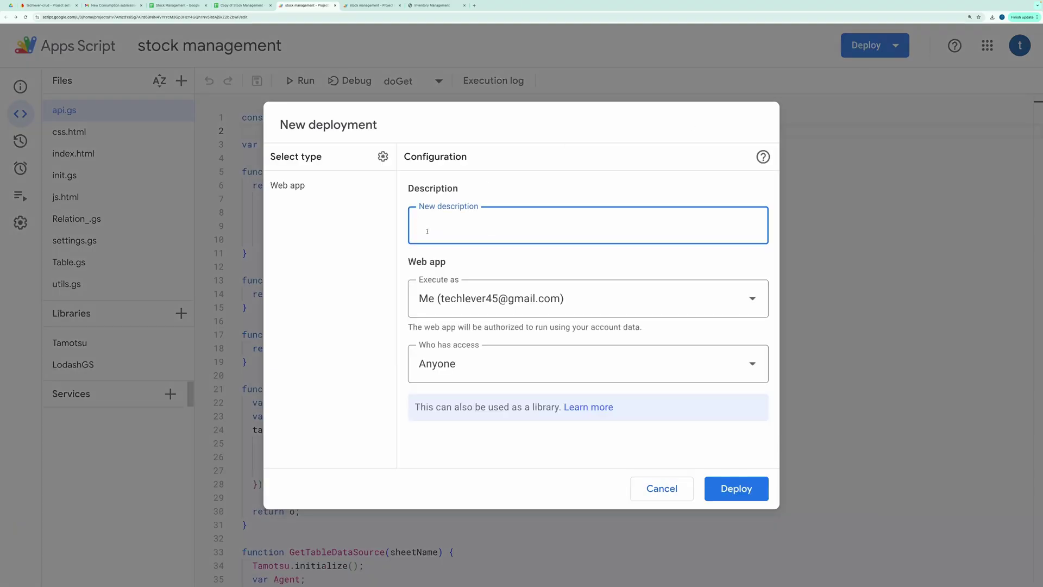
text(v-1)
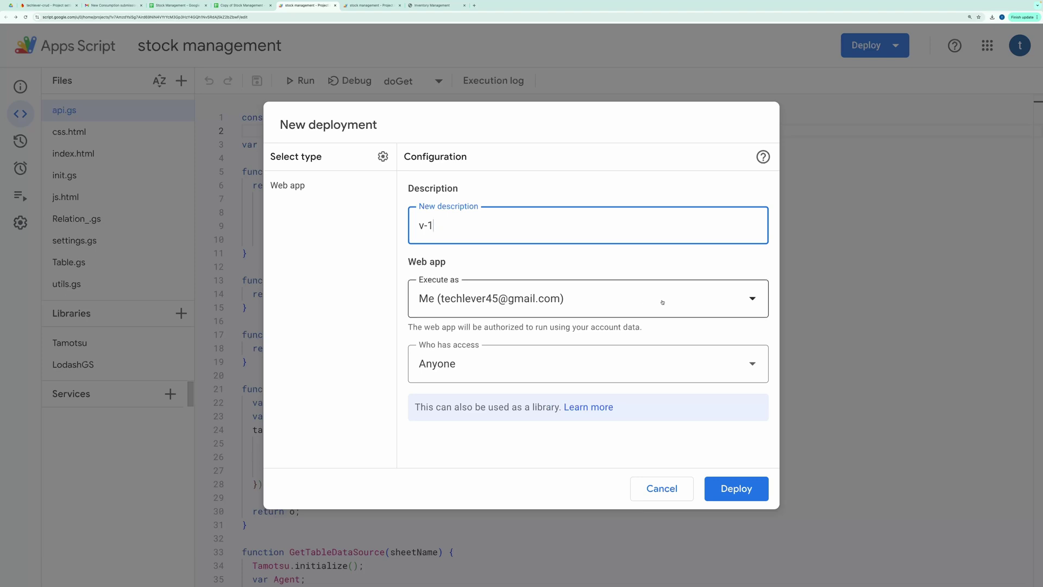
click(681, 375)
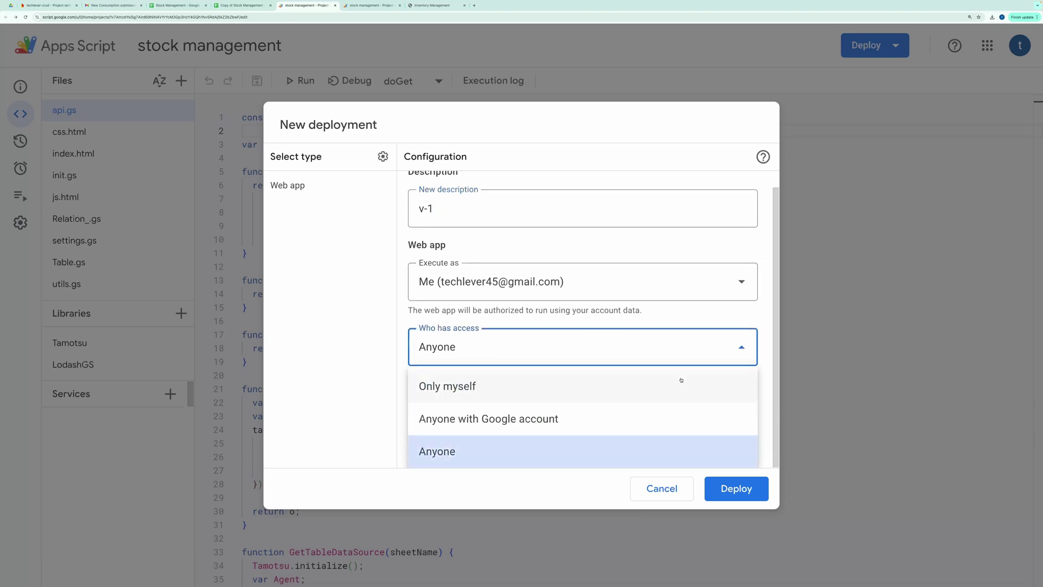
click(421, 390)
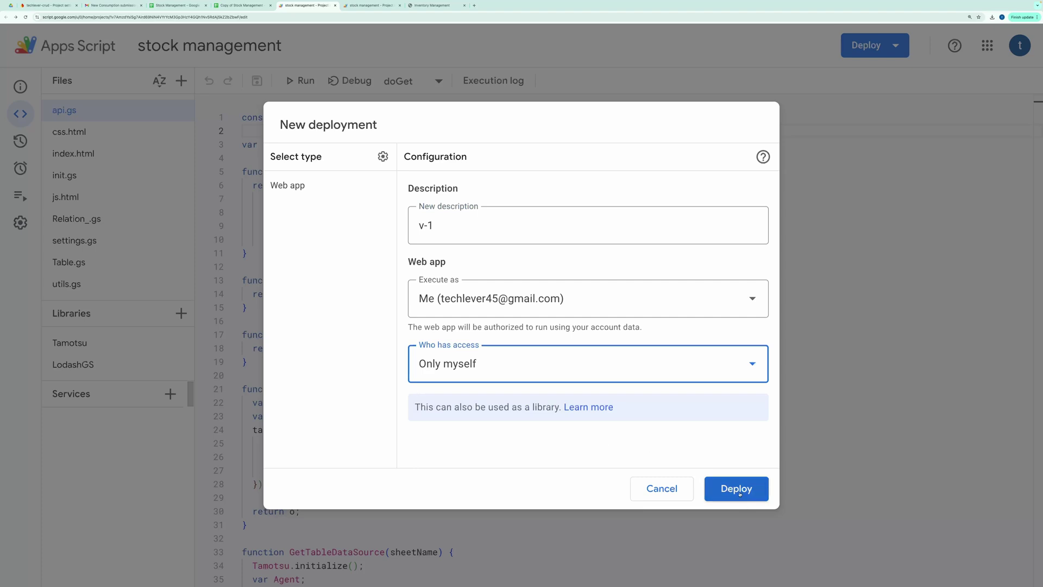
click(738, 493)
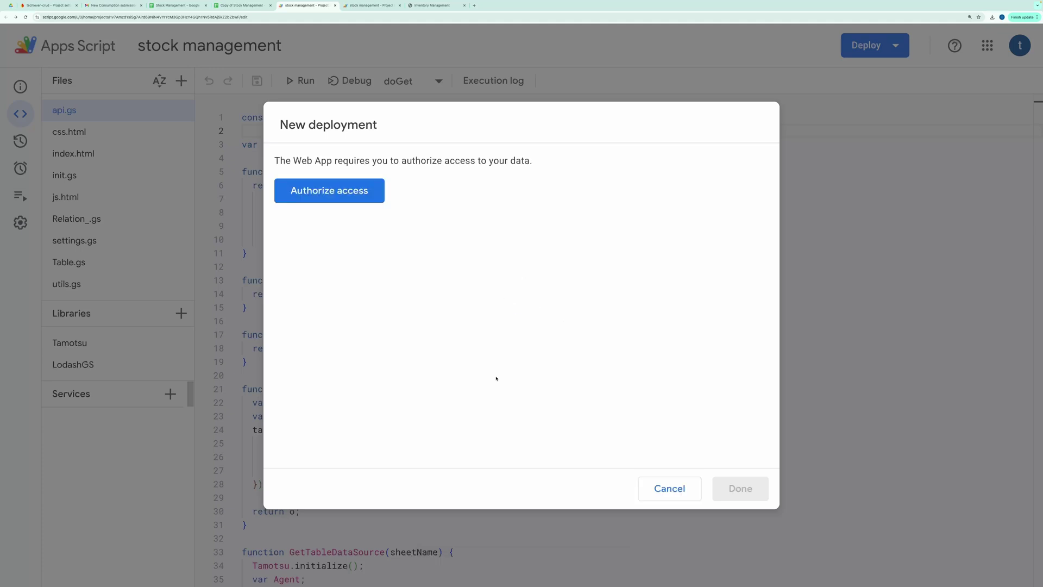
Step: Authorize the unverified stock management app to access the account's data
click(331, 197)
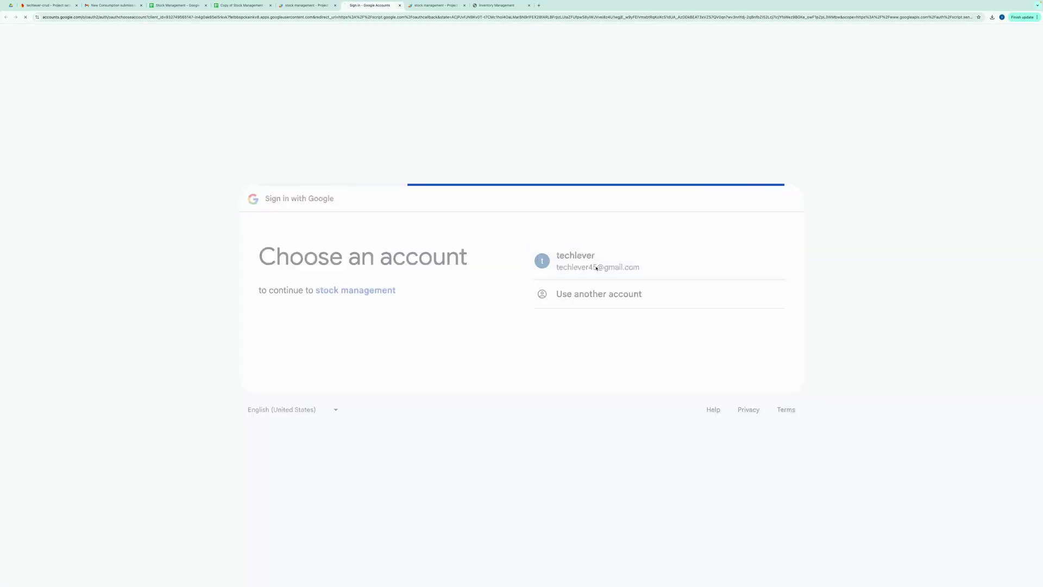
click(379, 233)
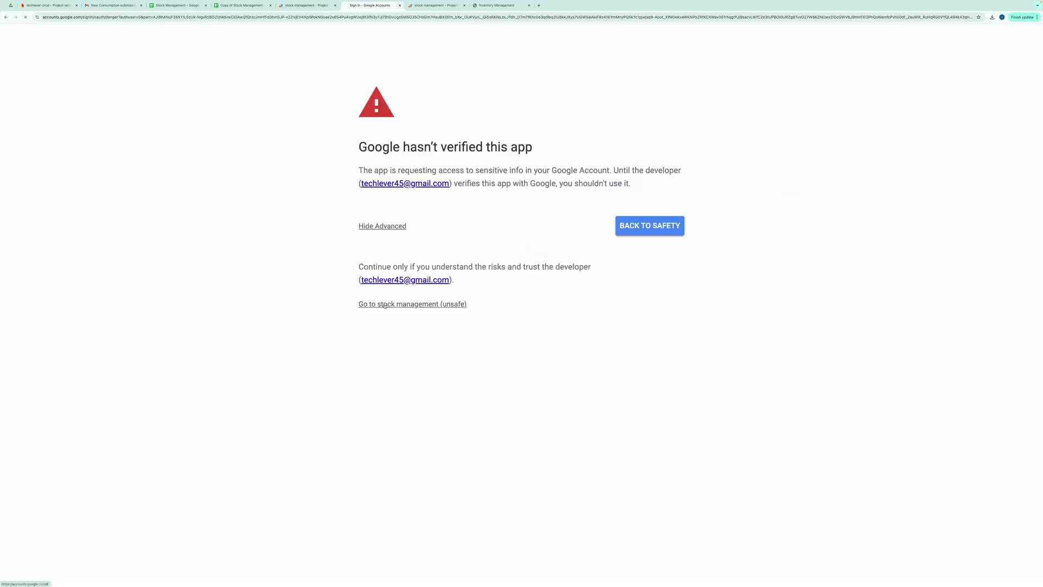
click(386, 303)
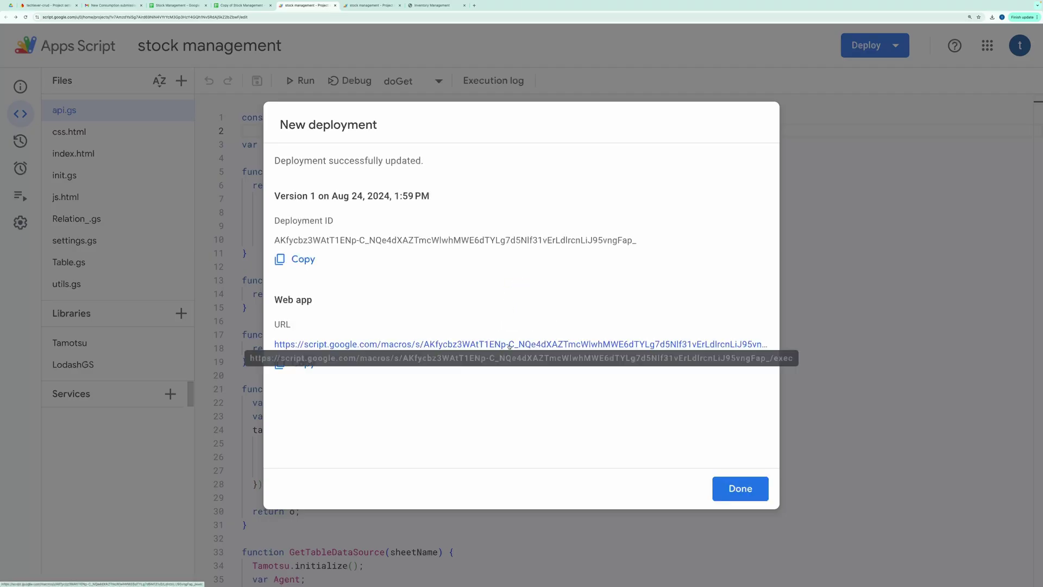
Step: Open the new web app, dismiss its notice, and browse the Report, Purchase, Consumption and New Stocks In views
click(384, 343)
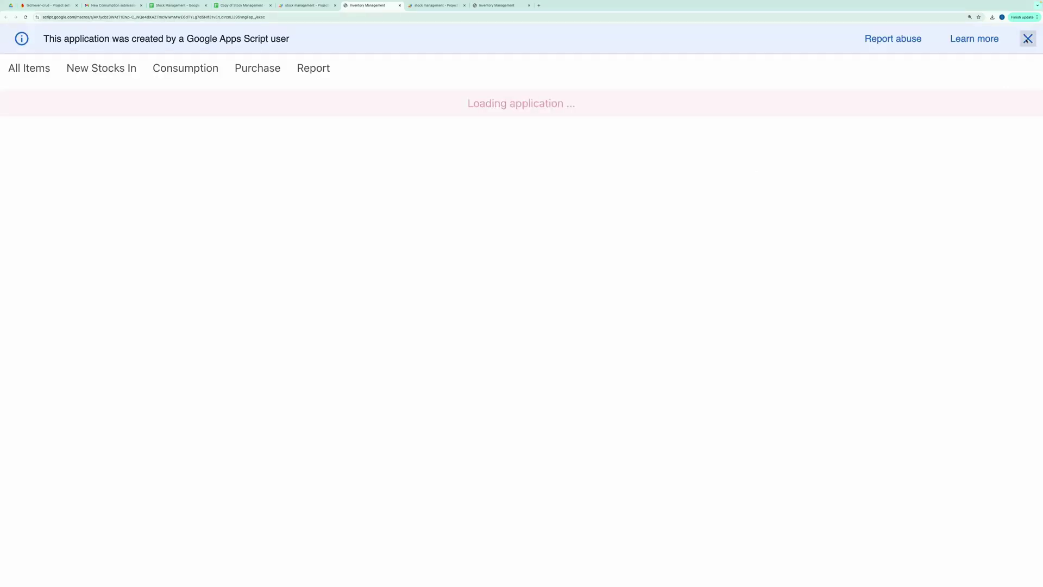
click(1027, 39)
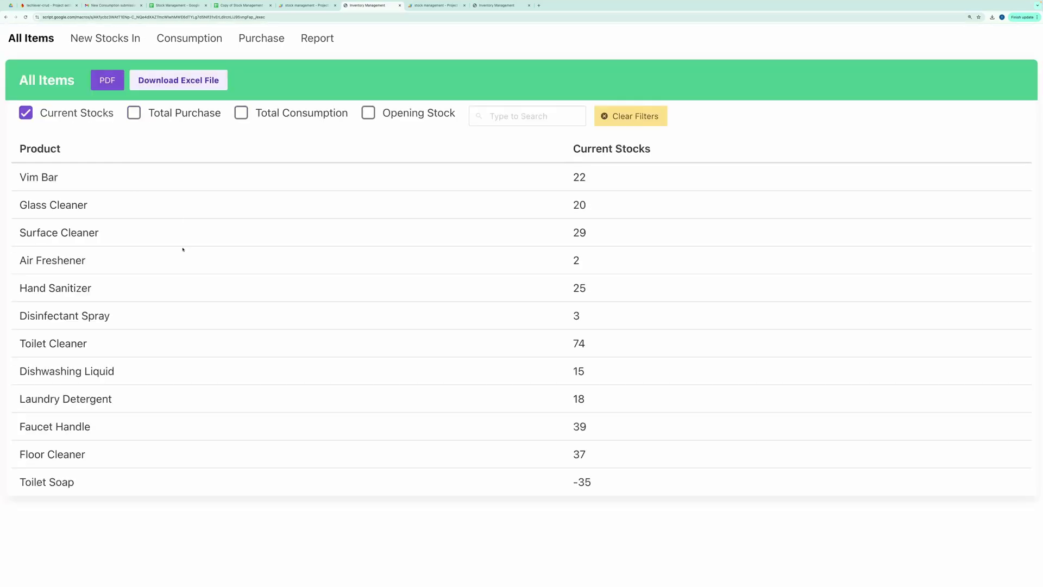
click(317, 38)
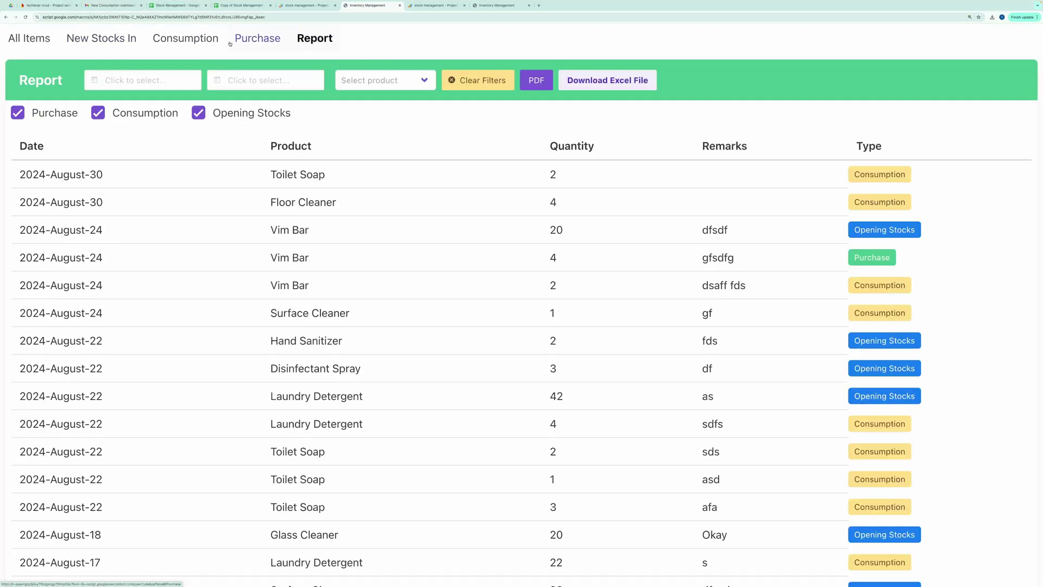
click(232, 42)
click(185, 39)
click(94, 41)
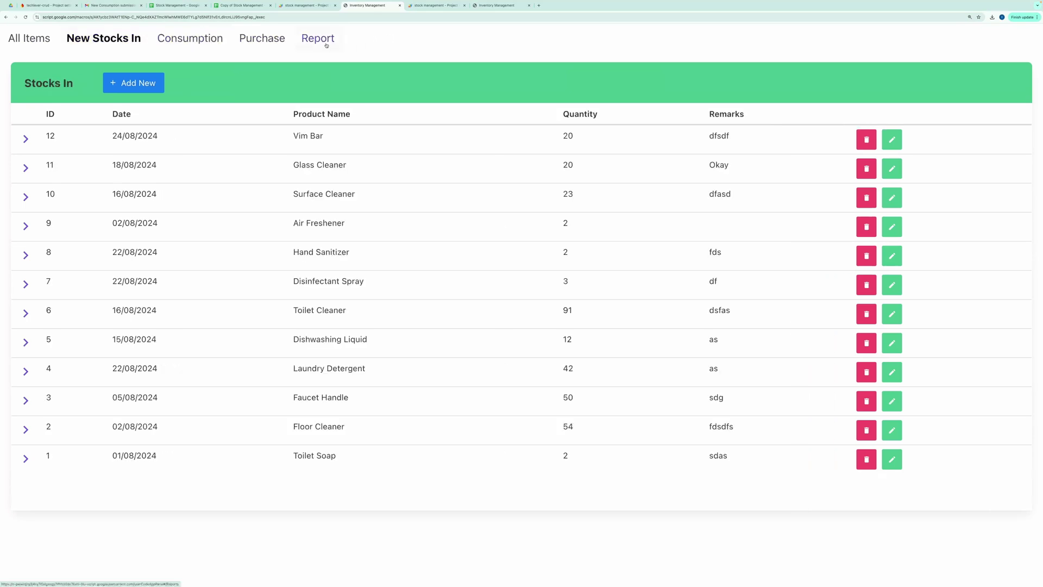
Step: On All Items, add the Total Purchase, Total Consumption and Opening Stock columns
click(36, 43)
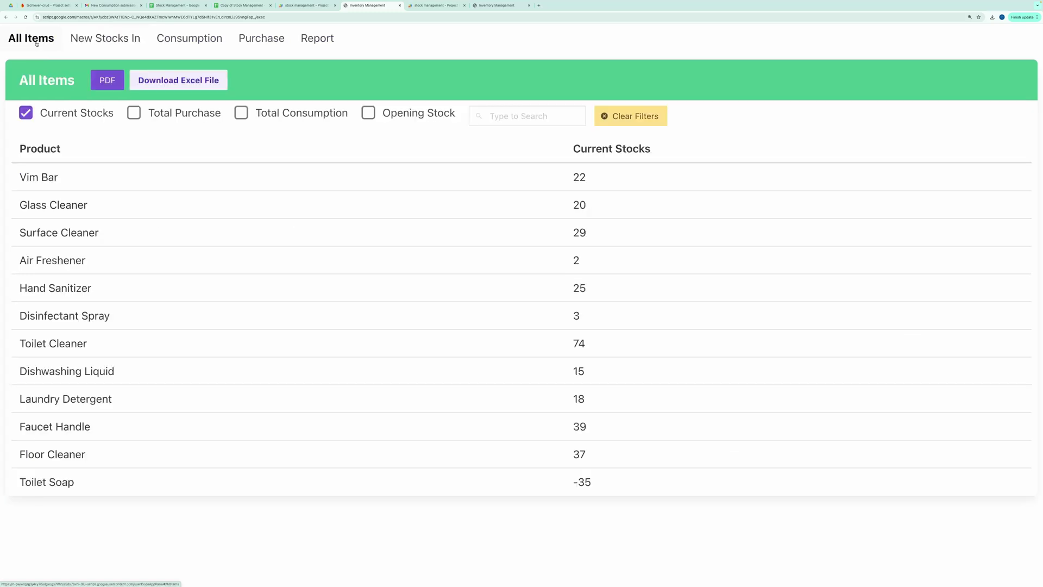
click(134, 112)
click(241, 113)
click(368, 113)
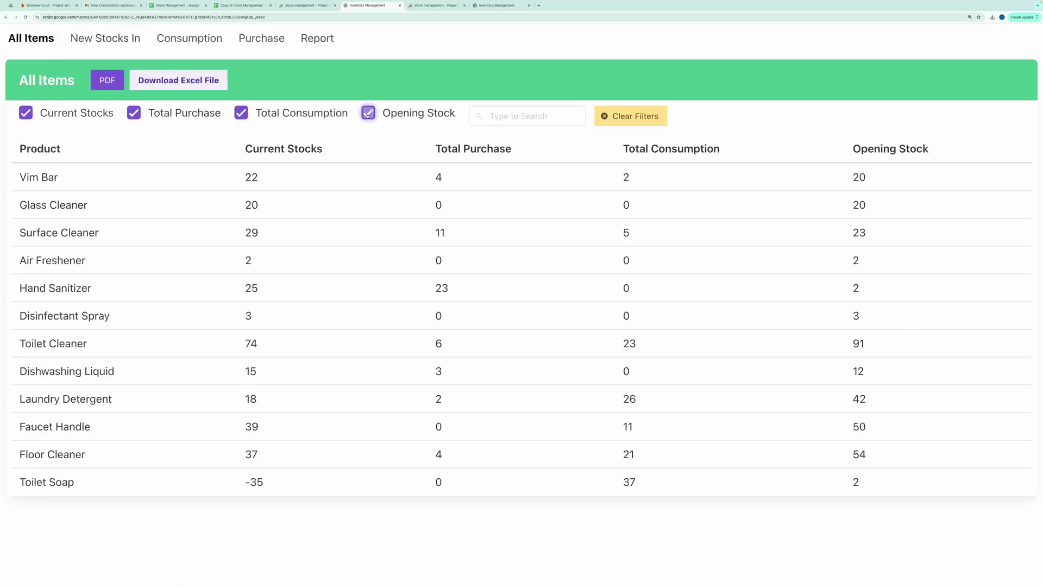